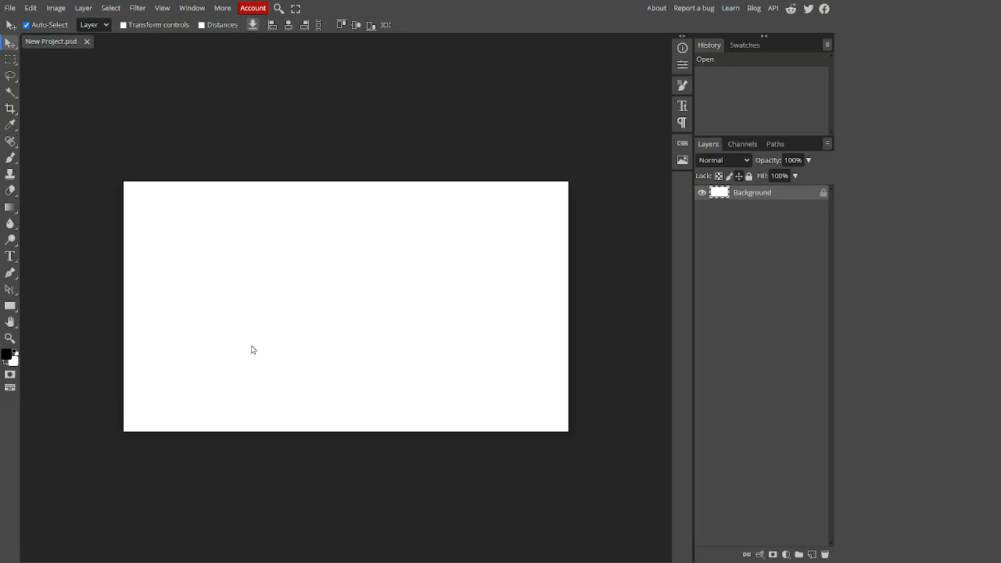
- Paint a looping black stroke and several separate dots with the Brush tool, and revert the canvas to its opened state
key(b)
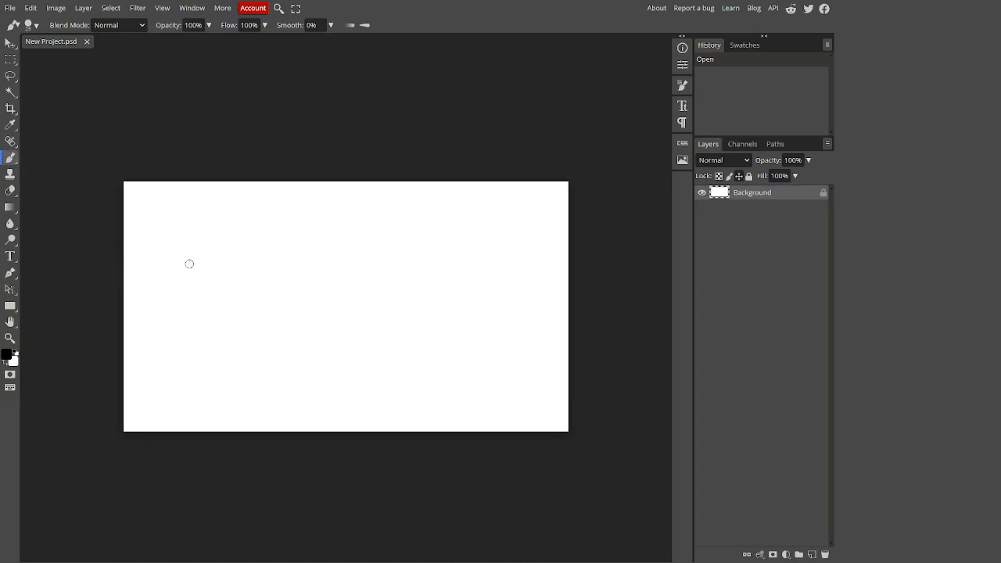
mouse_move(188, 254)
mouse_down()
mouse_move(371, 250)
mouse_move(439, 261)
mouse_move(334, 317)
mouse_move(235, 288)
mouse_up()
click(196, 368)
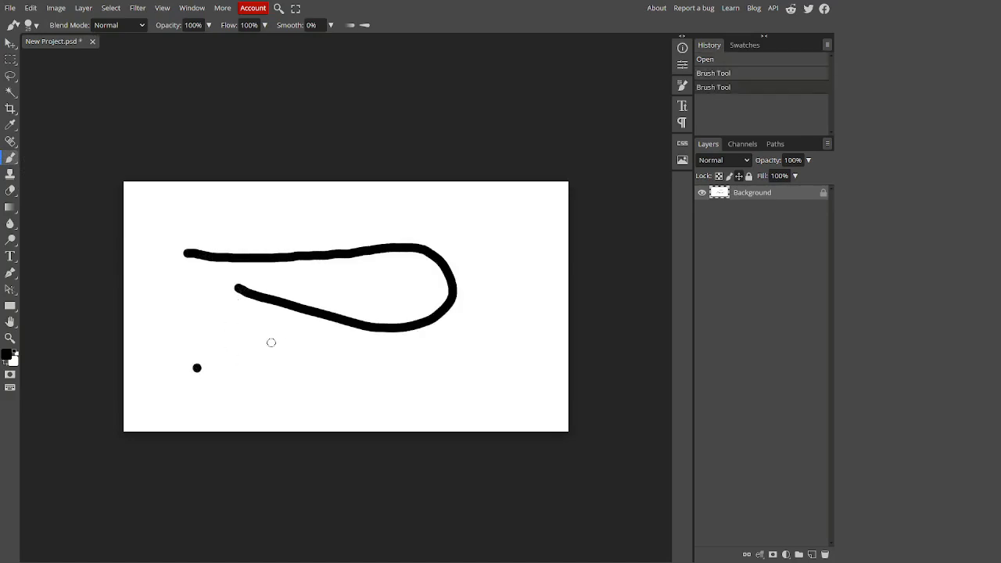
click(295, 329)
click(332, 409)
click(230, 353)
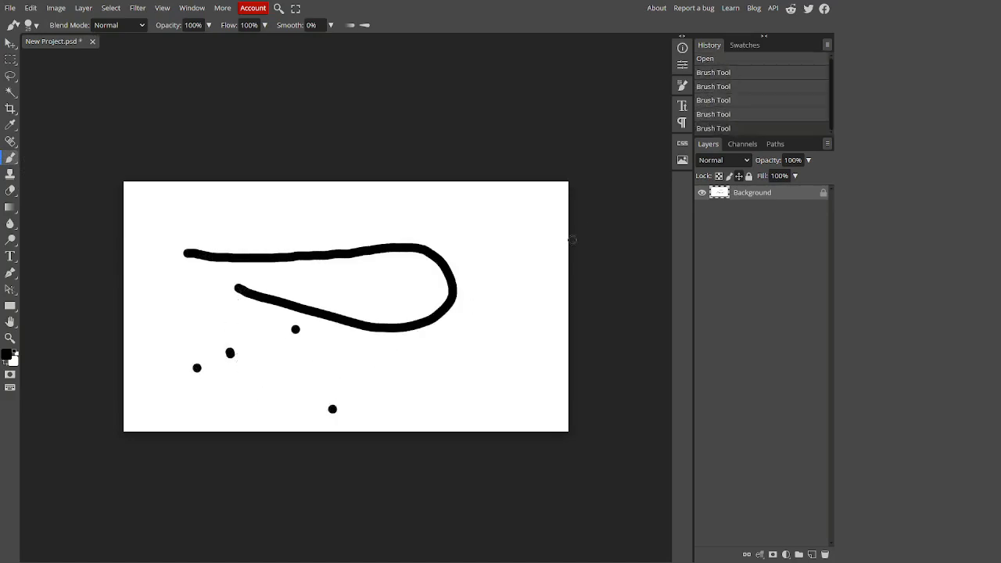
click(722, 61)
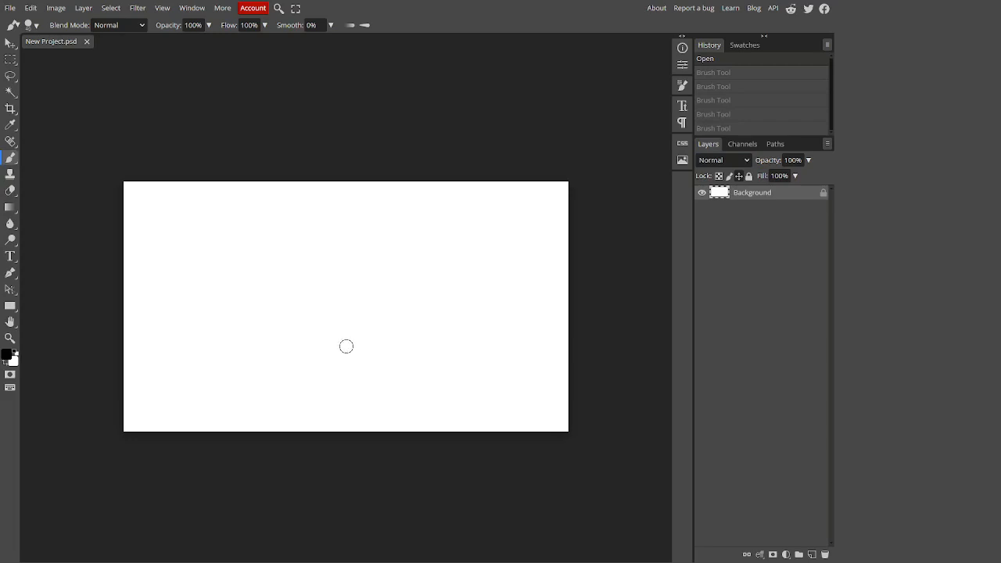
- Enlarge the brush, paint a test stroke across the upper part of the canvas, and undo the stroke
key(bracketright)
key(bracketleft)
drag(175, 235, 500, 206)
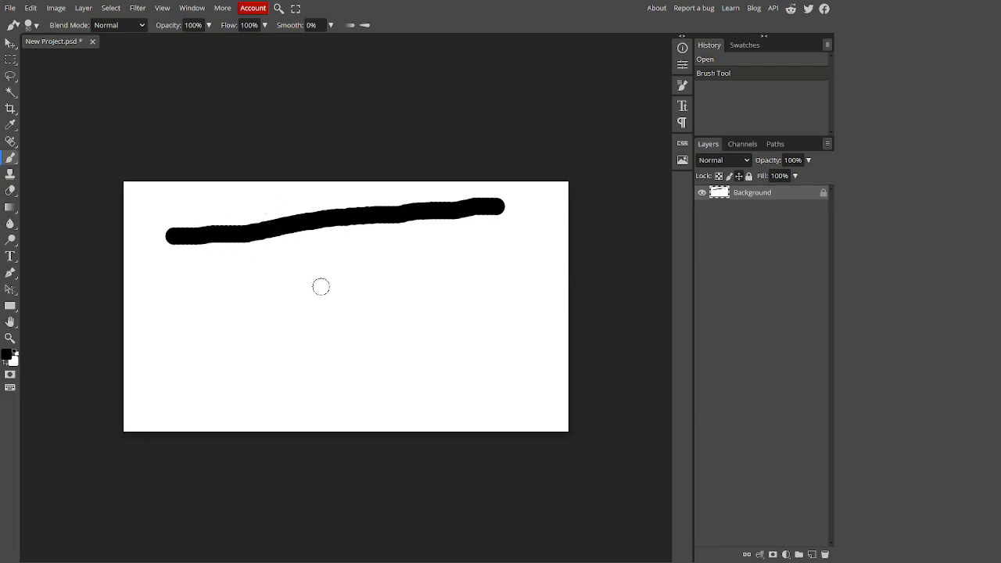
key(ctrl+z)
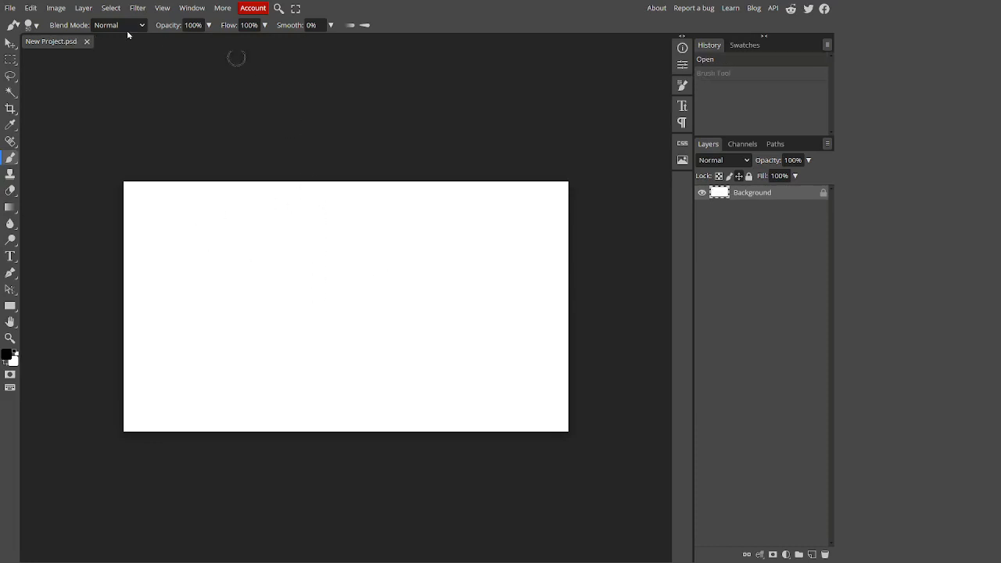
- Set the brush smoothing to 51%, paint a test stroke with a downward bend, and undo it
click(331, 25)
drag(283, 45, 294, 45)
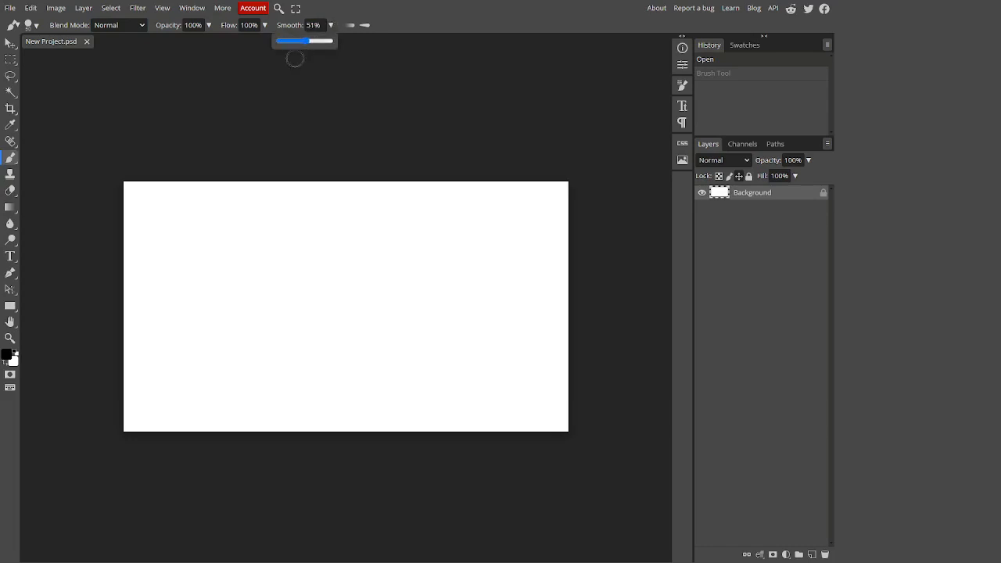
mouse_move(200, 233)
mouse_down()
mouse_move(482, 218)
mouse_move(471, 296)
mouse_up()
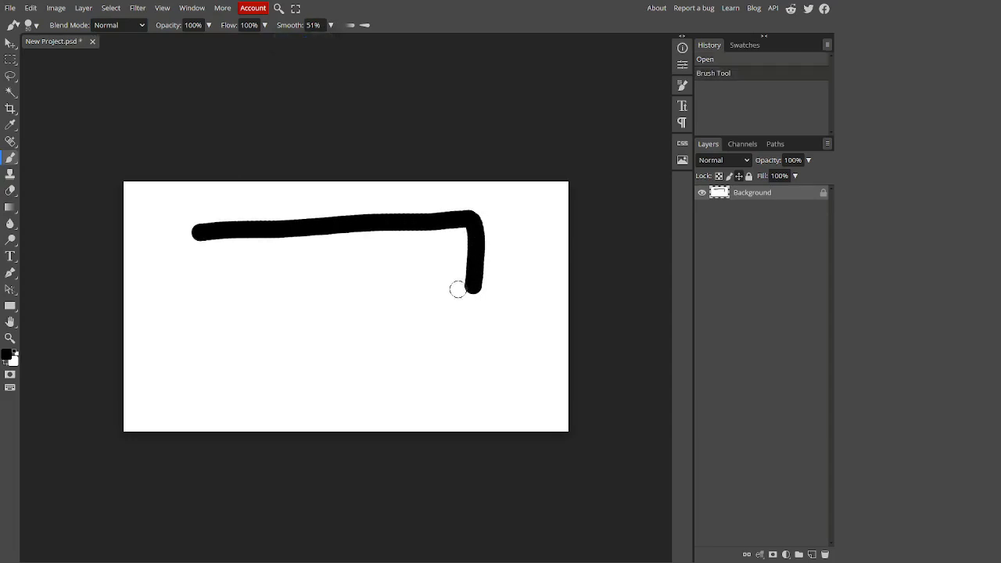
key(ctrl+z)
- Set the brush smoothing to 100% and paint a large four-sided outline with separate strokes on the canvas
click(331, 25)
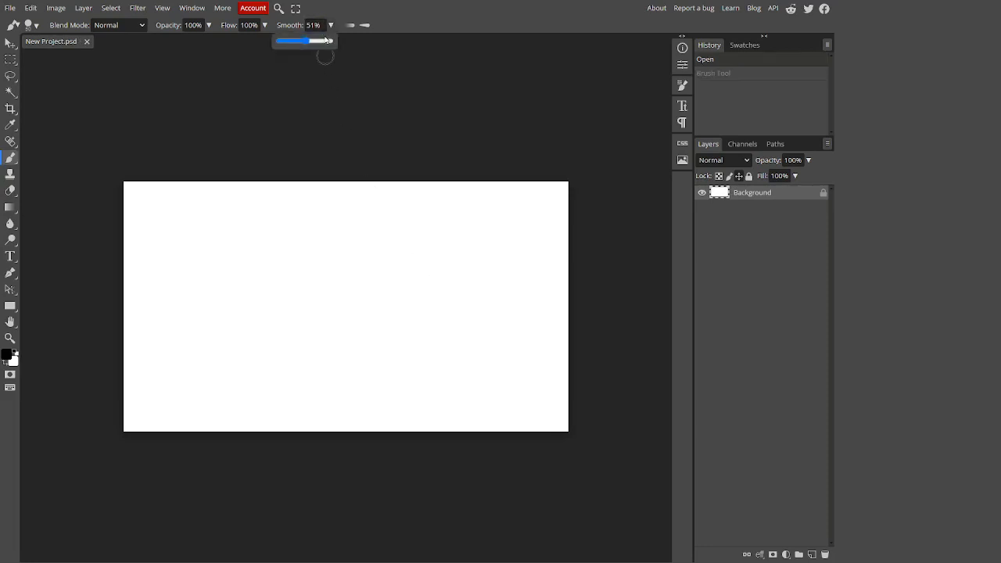
drag(305, 40, 328, 40)
mouse_move(163, 232)
mouse_down()
mouse_move(525, 241)
mouse_move(501, 258)
mouse_move(497, 237)
mouse_move(466, 417)
mouse_move(471, 387)
mouse_move(136, 392)
mouse_move(165, 374)
mouse_move(164, 199)
mouse_up()
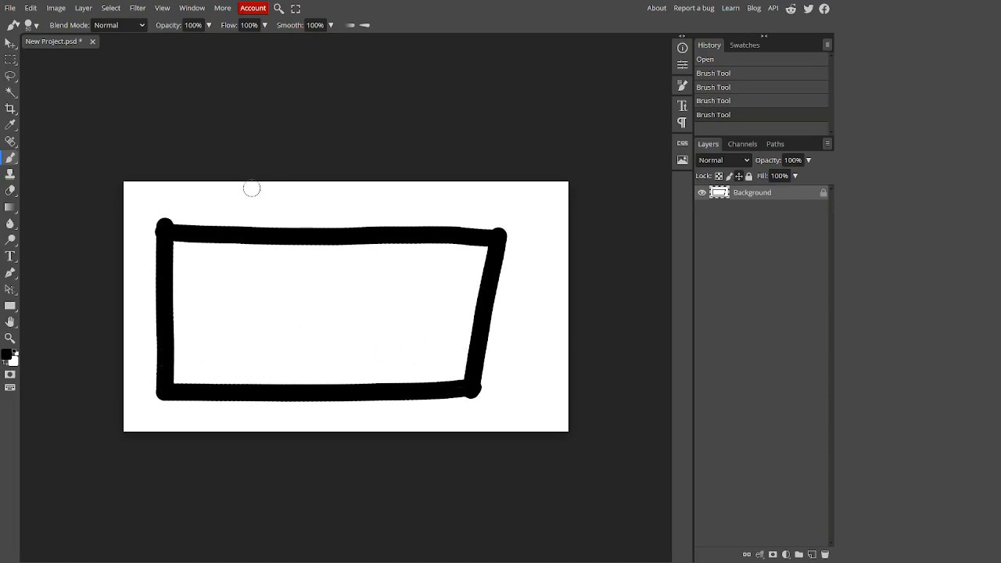
- Undo the four outline strokes and set the brush smoothing back to 0%
key(ctrl+z)
key(ctrl+z)
key(ctrl+z)
key(ctrl+z)
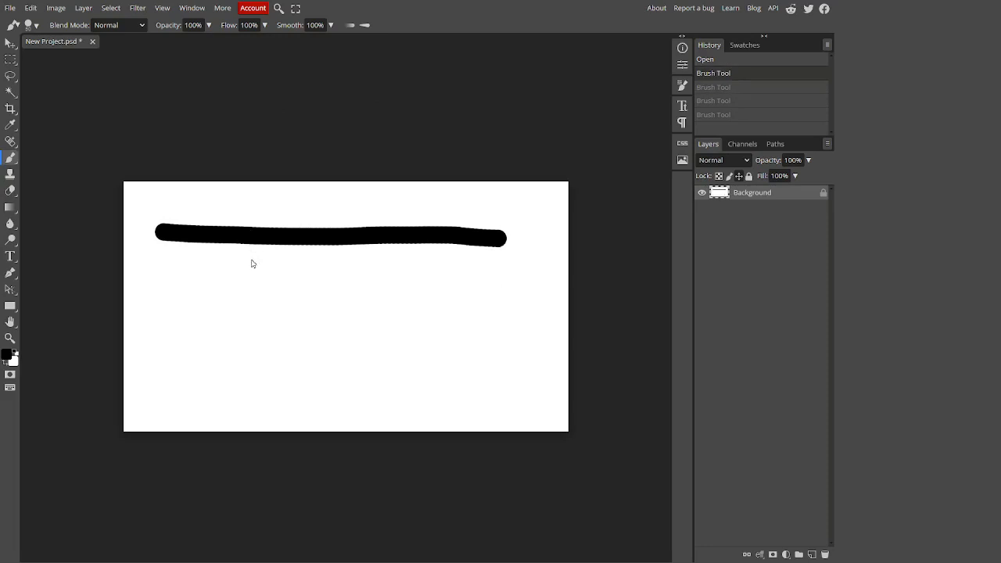
click(331, 25)
drag(331, 41, 273, 44)
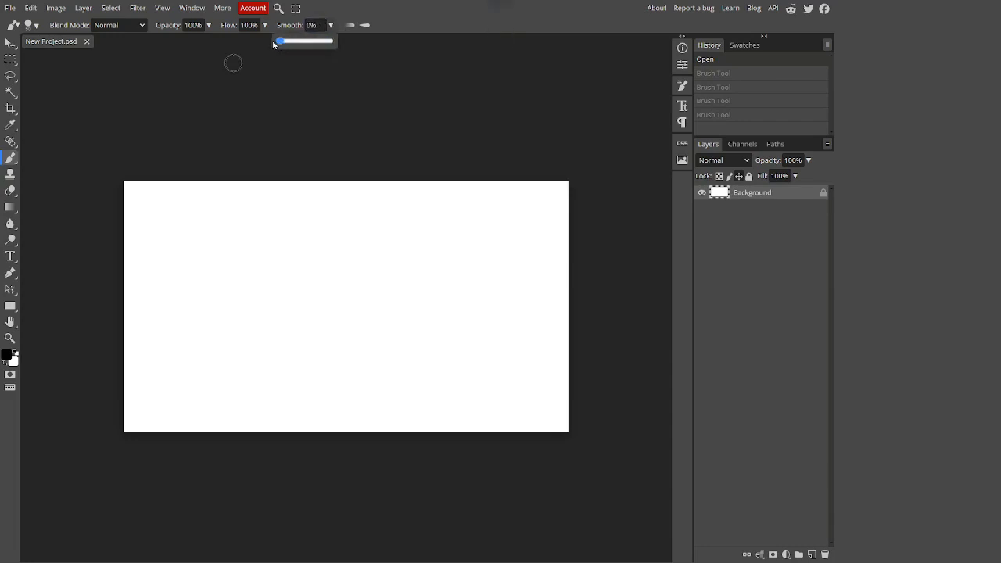
- Paint one stroke at 100% brush flow, and paint comparison strokes below it with the flow set to 20%
click(265, 25)
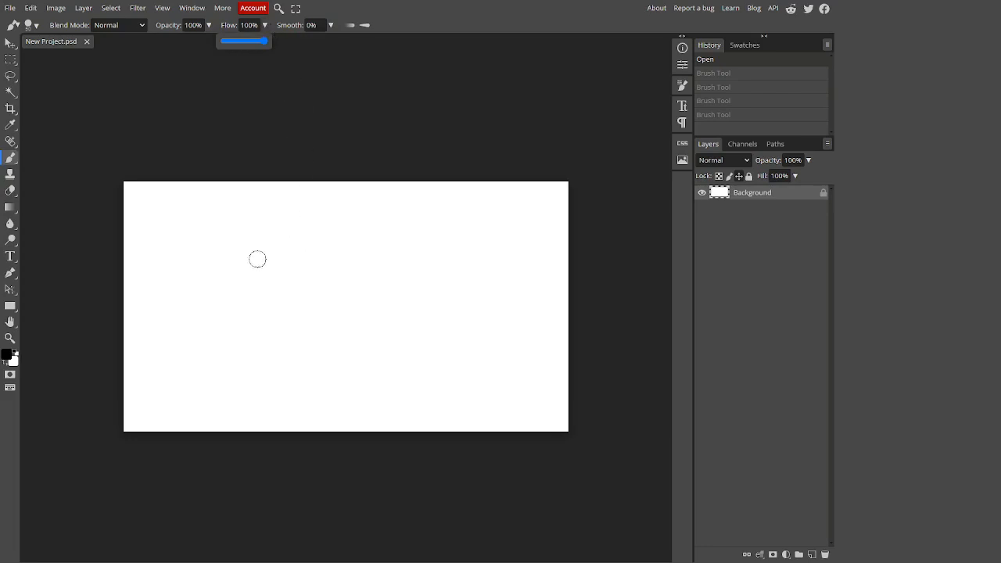
drag(211, 266, 478, 230)
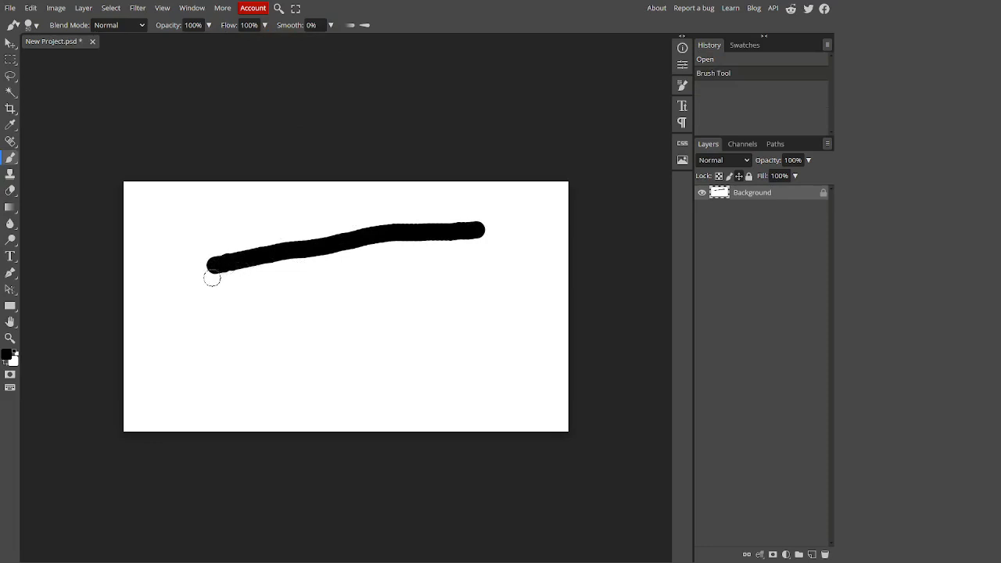
click(264, 25)
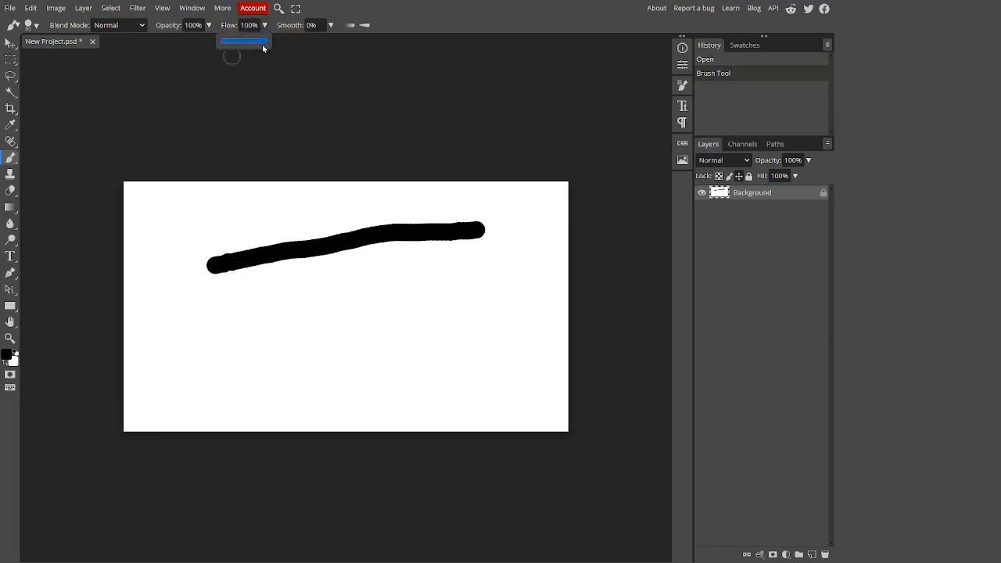
drag(262, 41, 227, 56)
mouse_move(270, 330)
mouse_down()
mouse_move(360, 324)
mouse_move(278, 328)
mouse_move(359, 323)
mouse_move(314, 327)
mouse_up()
mouse_move(201, 357)
mouse_down()
mouse_move(514, 345)
mouse_move(219, 359)
mouse_move(365, 363)
mouse_move(501, 340)
mouse_move(285, 368)
mouse_move(220, 361)
mouse_up()
- Undo all the flow comparison strokes and set the brush flow back to 100%
key(ctrl+z)
key(ctrl+z)
key(ctrl+z)
key(ctrl+z)
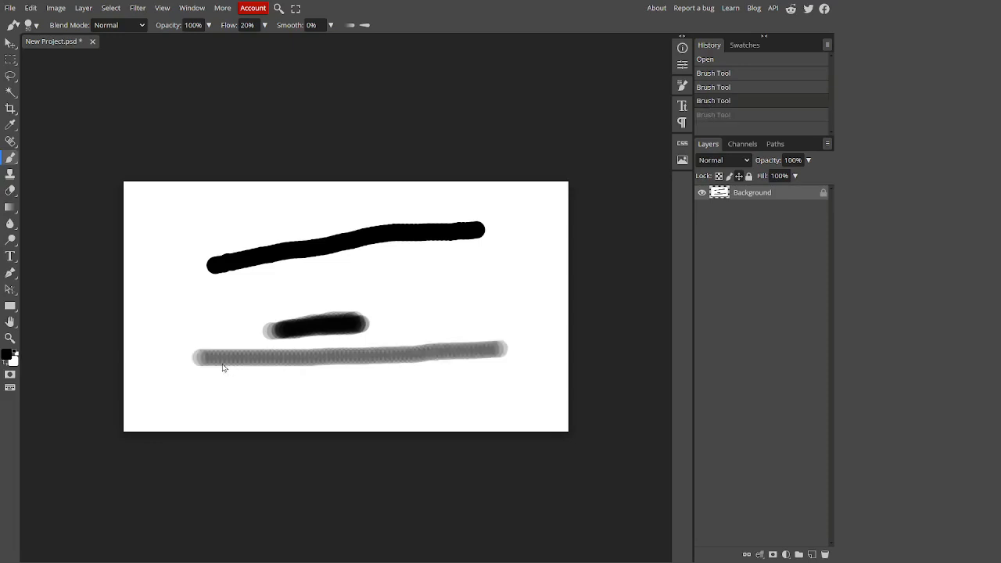
click(263, 25)
drag(239, 41, 323, 39)
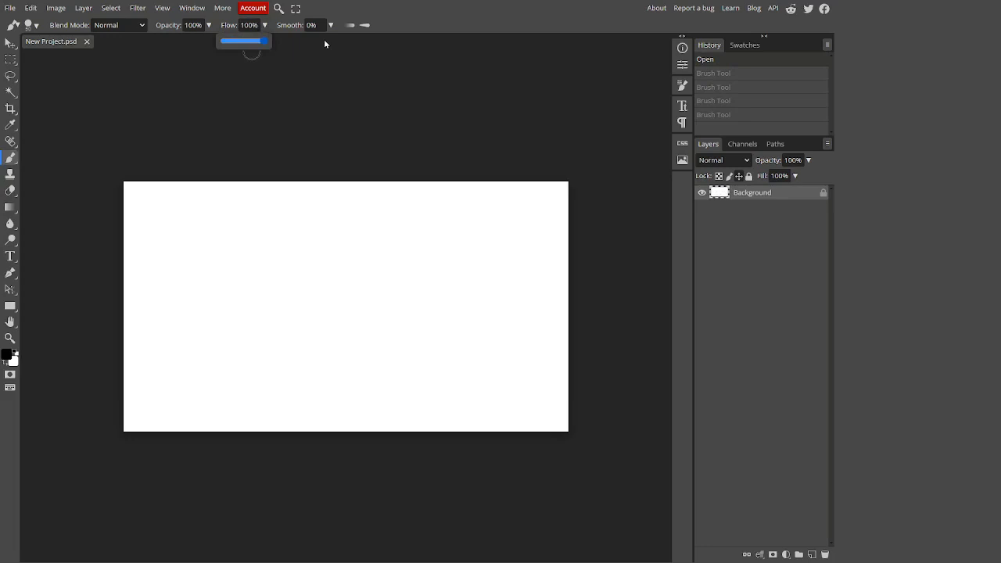
- Set the brush opacity to 13% and paint three separate strokes, with one continuous overlapping scribble across them
click(208, 26)
drag(204, 42, 172, 48)
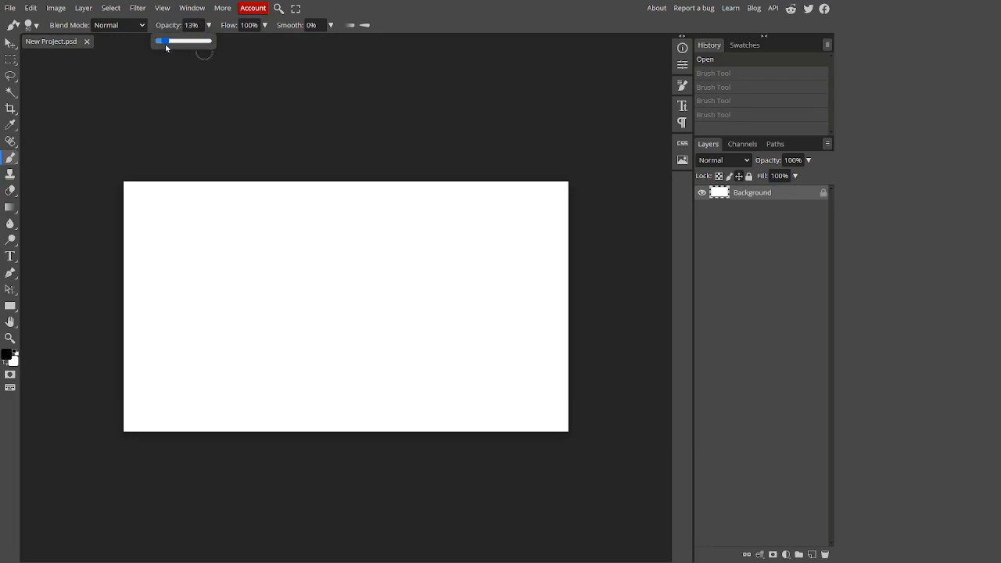
drag(232, 245, 422, 228)
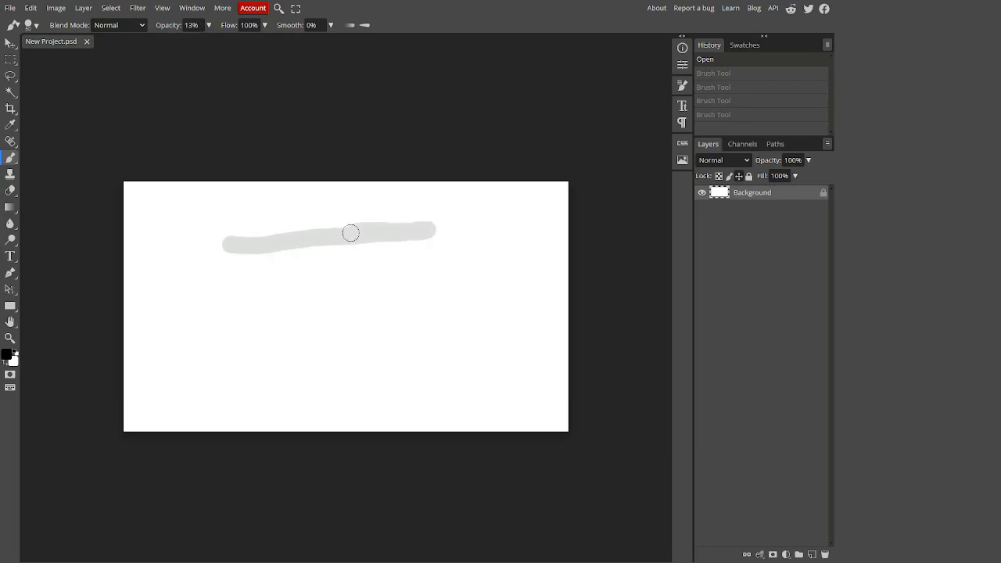
mouse_move(350, 232)
mouse_down()
mouse_move(229, 248)
mouse_move(431, 230)
mouse_up()
drag(212, 298, 492, 282)
mouse_move(212, 352)
mouse_down()
mouse_move(428, 333)
mouse_move(526, 345)
mouse_up()
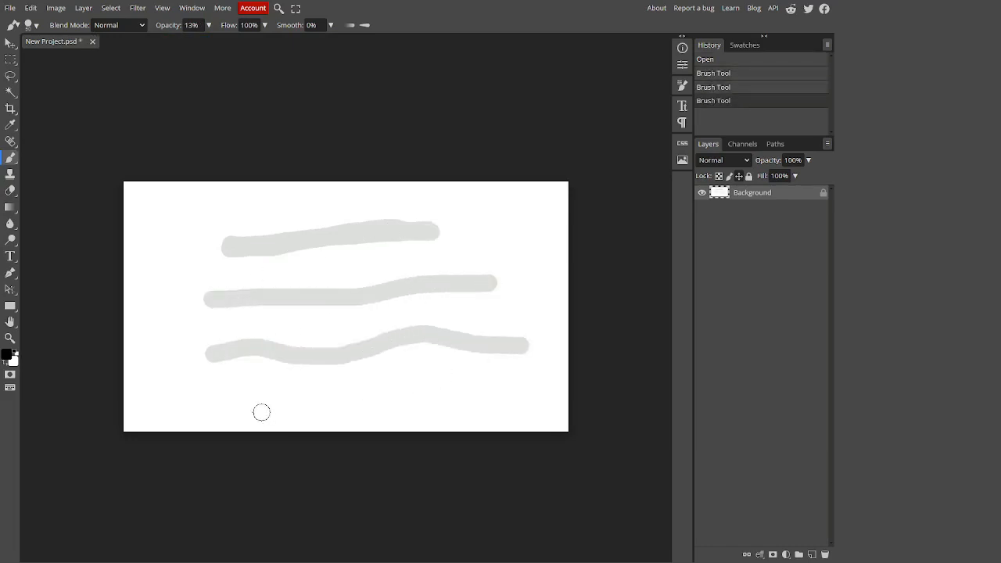
mouse_move(231, 409)
mouse_down()
mouse_move(524, 374)
mouse_move(328, 370)
mouse_move(411, 307)
mouse_move(168, 357)
mouse_move(375, 301)
mouse_move(346, 354)
mouse_move(377, 347)
mouse_move(389, 342)
mouse_move(152, 365)
mouse_move(311, 324)
mouse_move(346, 302)
mouse_move(167, 319)
mouse_move(348, 276)
mouse_move(278, 265)
mouse_move(352, 217)
mouse_move(144, 268)
mouse_move(388, 205)
mouse_move(457, 200)
mouse_move(485, 270)
mouse_move(344, 282)
mouse_move(498, 244)
mouse_move(436, 272)
mouse_move(329, 268)
mouse_move(519, 249)
mouse_move(517, 263)
mouse_move(216, 284)
mouse_move(147, 312)
mouse_move(309, 353)
mouse_move(443, 332)
mouse_up()
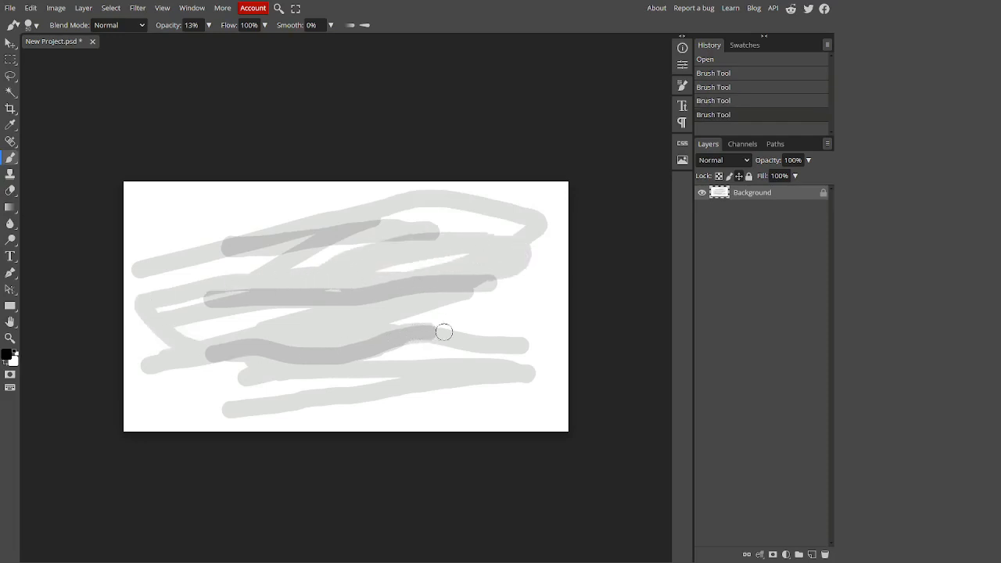
- Undo all the translucent strokes and set the brush opacity back to 100%
key(ctrl+z)
key(ctrl+z)
key(ctrl+z)
key(ctrl+z)
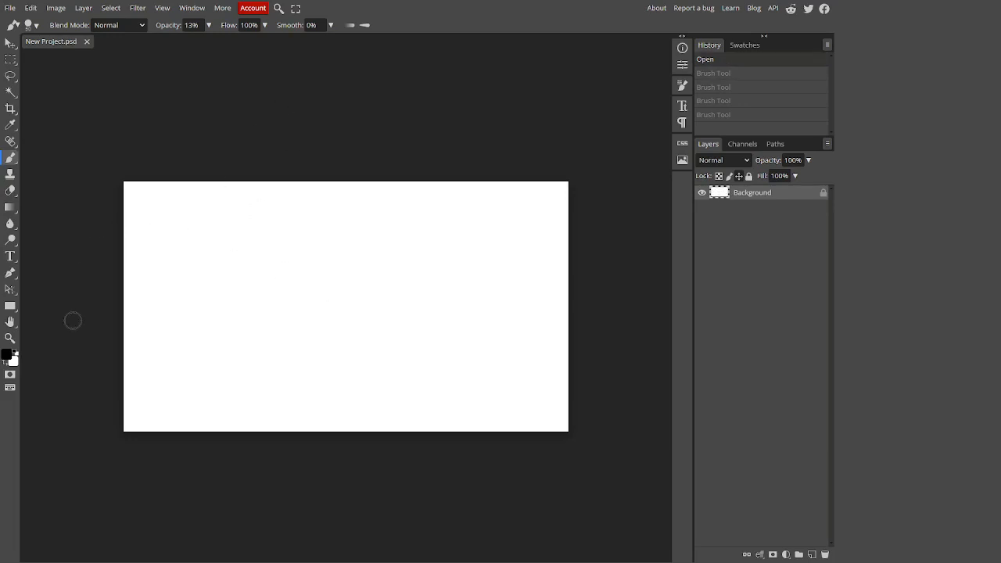
click(209, 28)
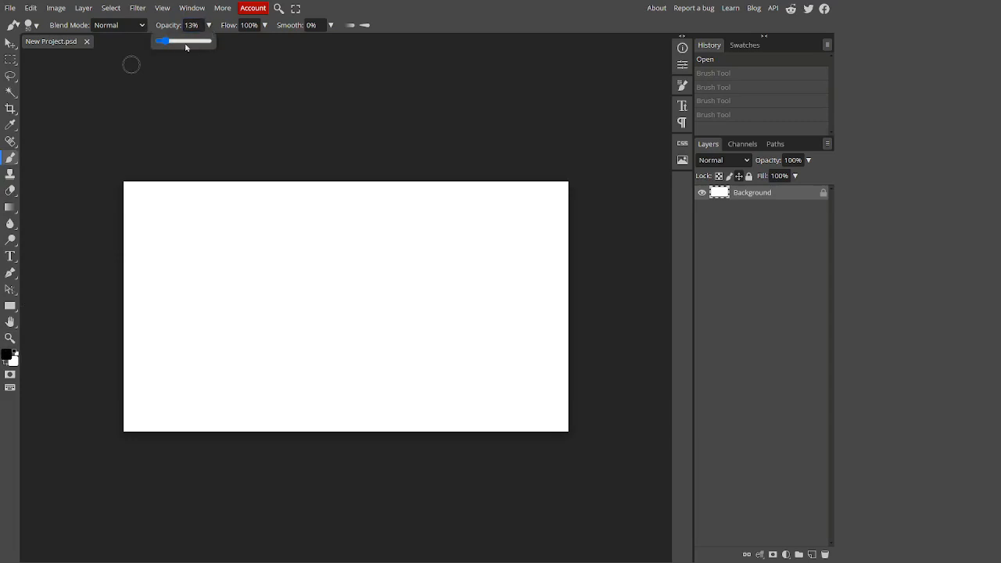
drag(188, 45, 239, 45)
click(277, 66)
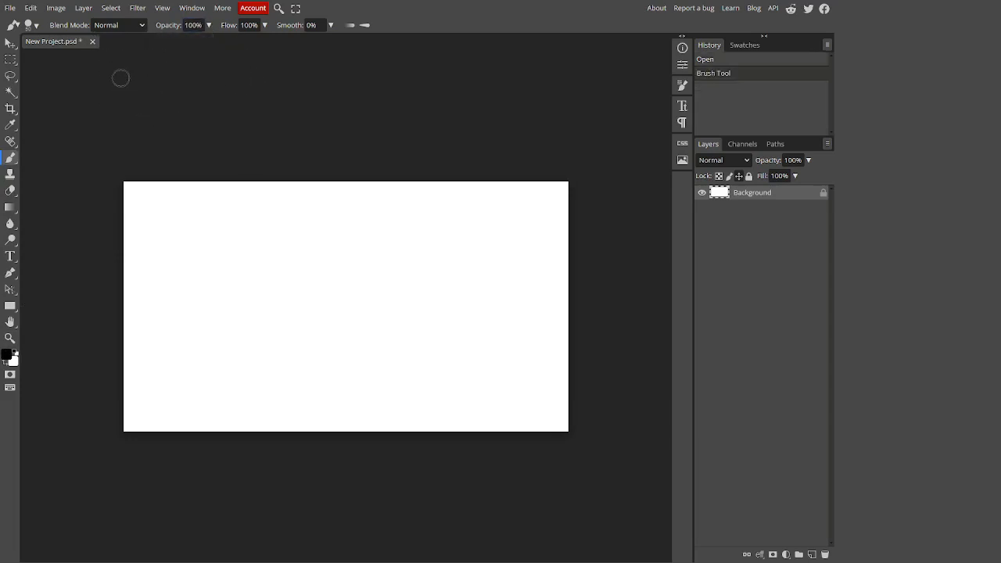
- Browse the brush blend modes, choose Dissolve, and paint a horizontal stroke across the upper part of the canvas
click(131, 32)
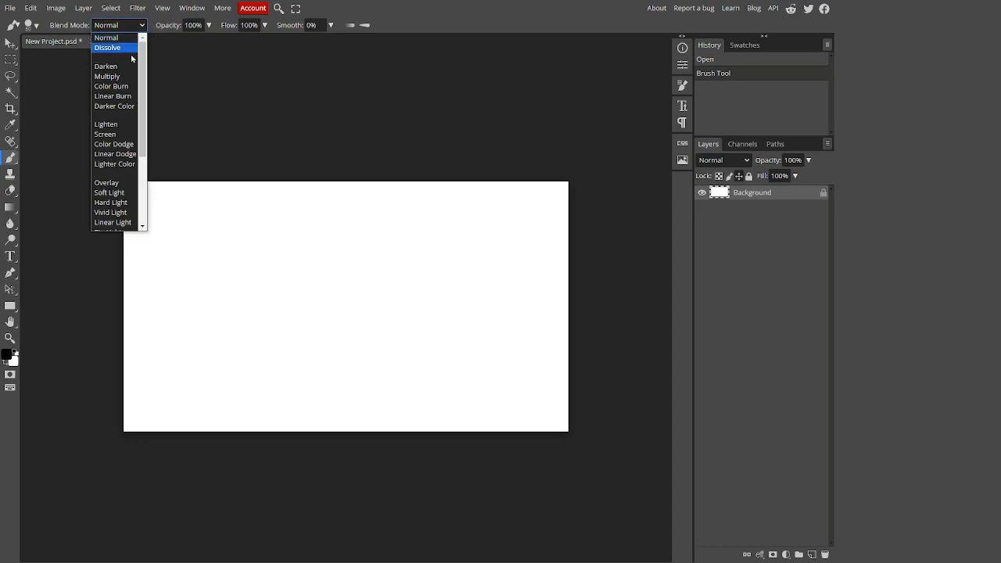
scroll(118, 110, down, 3)
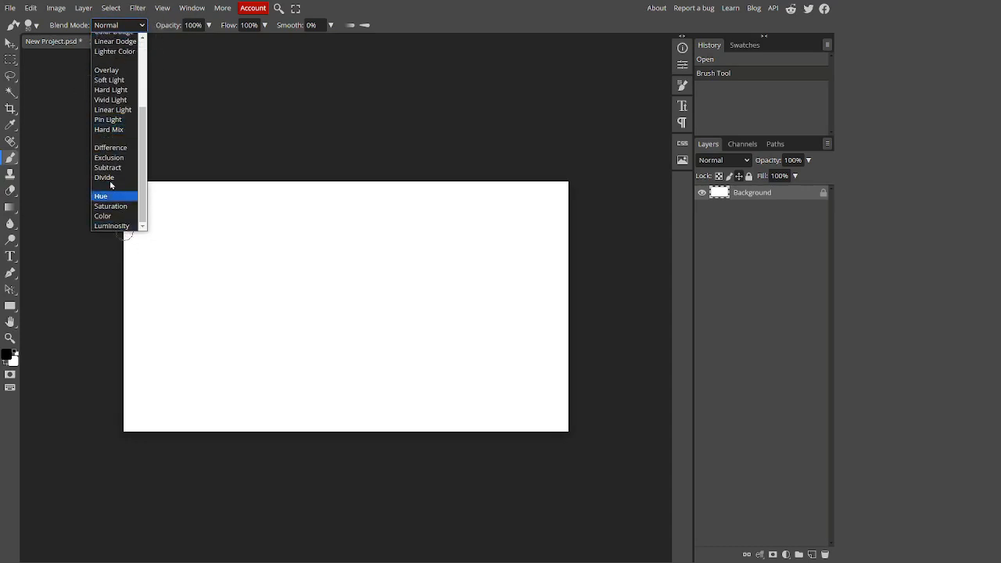
scroll(111, 185, up, 5)
click(116, 46)
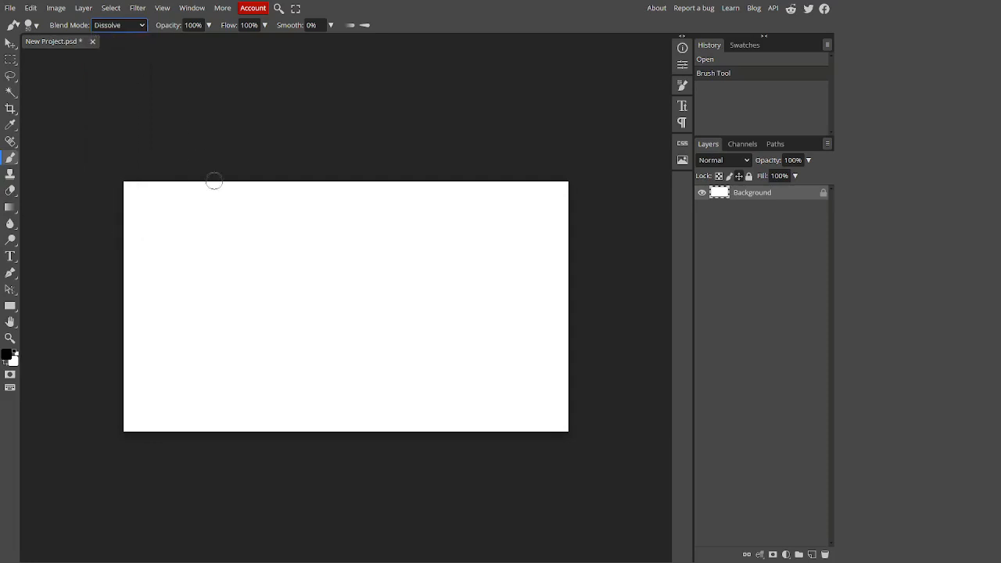
drag(204, 236, 447, 240)
- Set the brush blend mode to Darken, paint over and below the existing stroke, and undo that painting
click(119, 25)
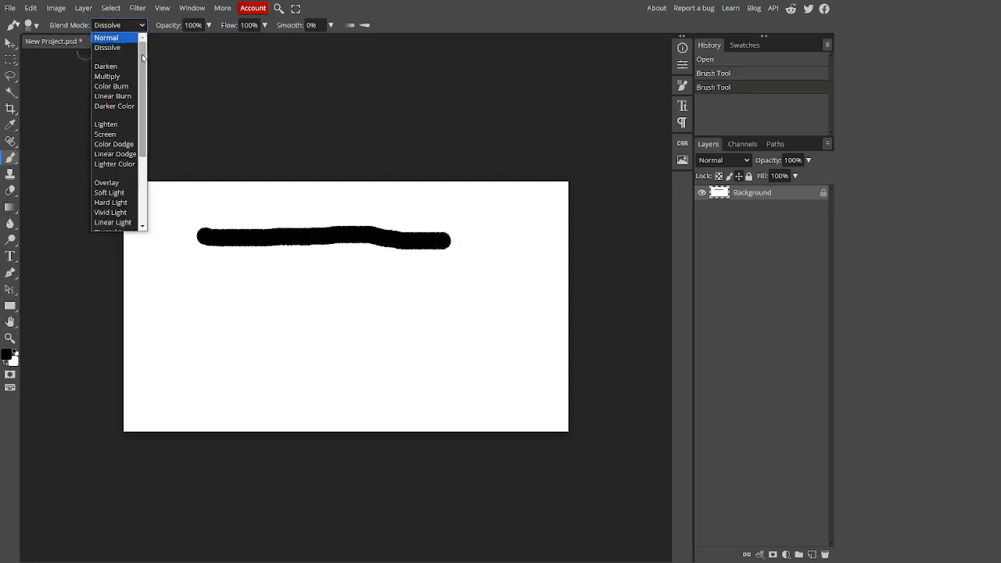
click(124, 66)
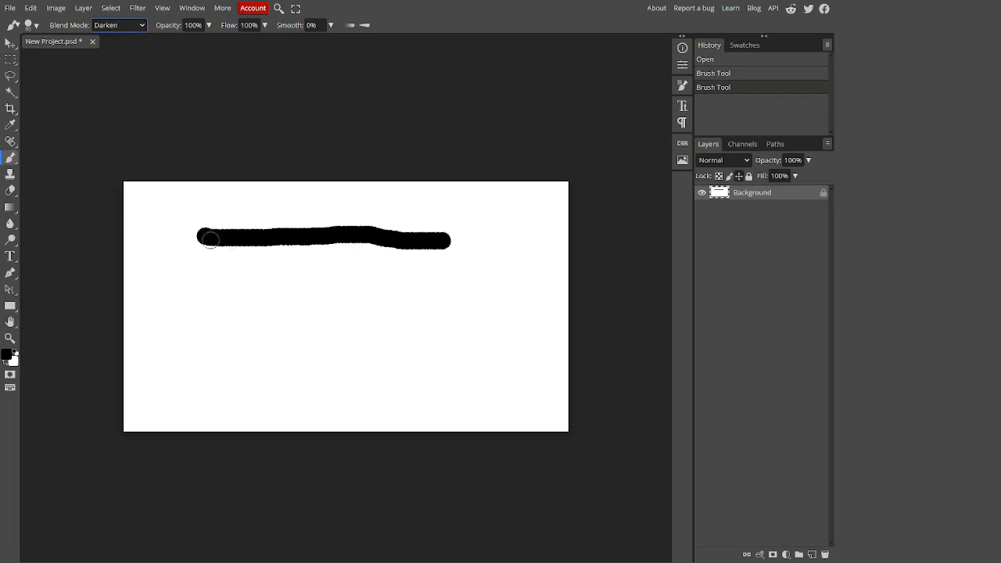
mouse_move(210, 239)
mouse_down()
mouse_move(290, 236)
mouse_move(322, 255)
mouse_up()
drag(250, 297, 190, 311)
key(ctrl+z)
- Set the brush blend mode to Multiply and paint a second horizontal stroke below the first one
click(124, 26)
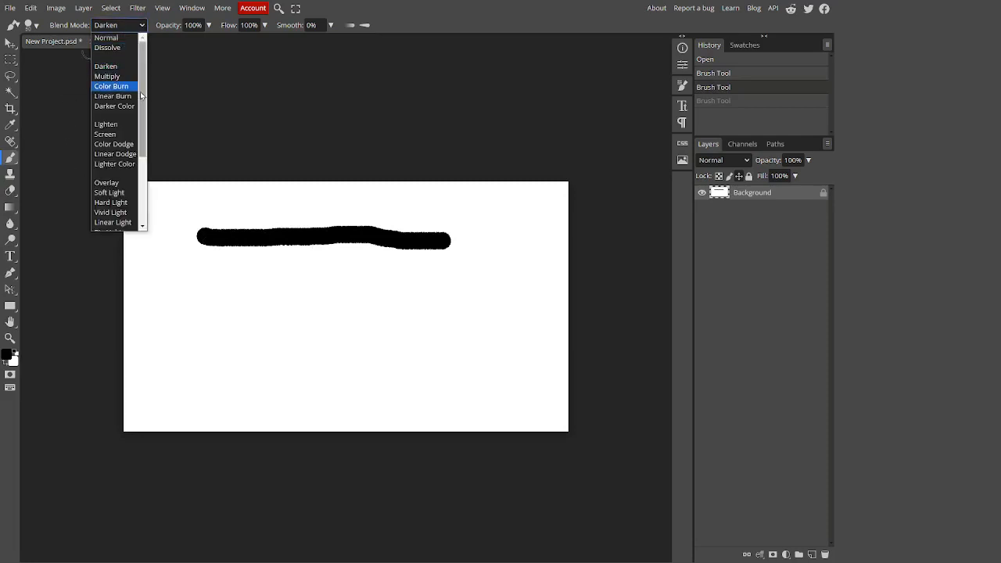
click(121, 76)
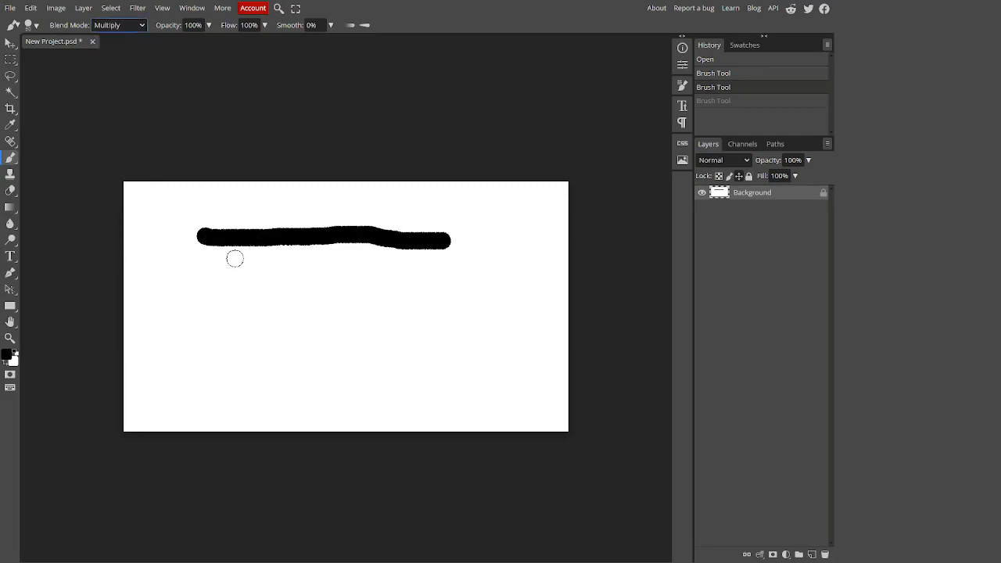
drag(194, 284, 496, 286)
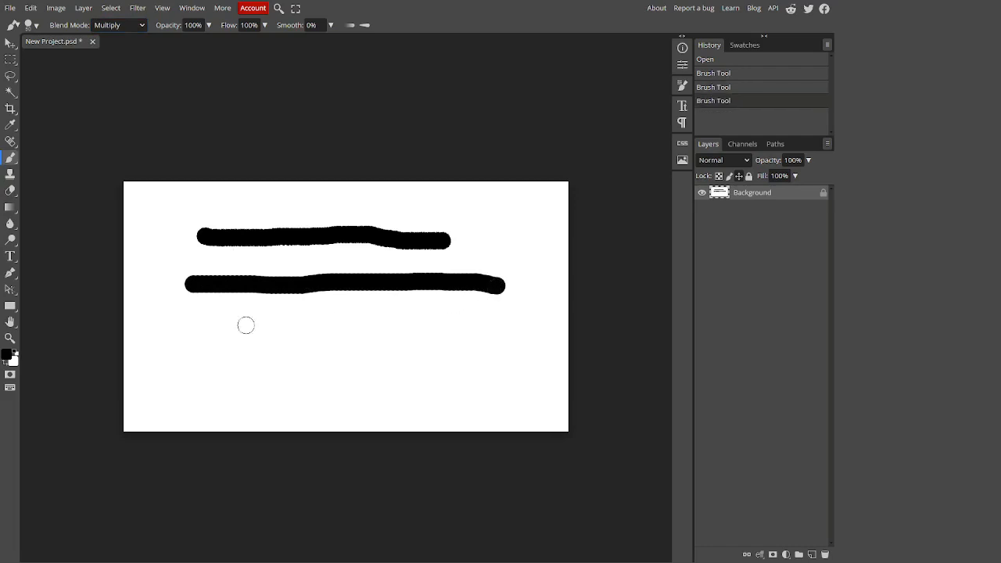
- Set the brush blend mode to Color Burn, try a stroke below the two existing ones, and undo it
click(137, 25)
click(125, 86)
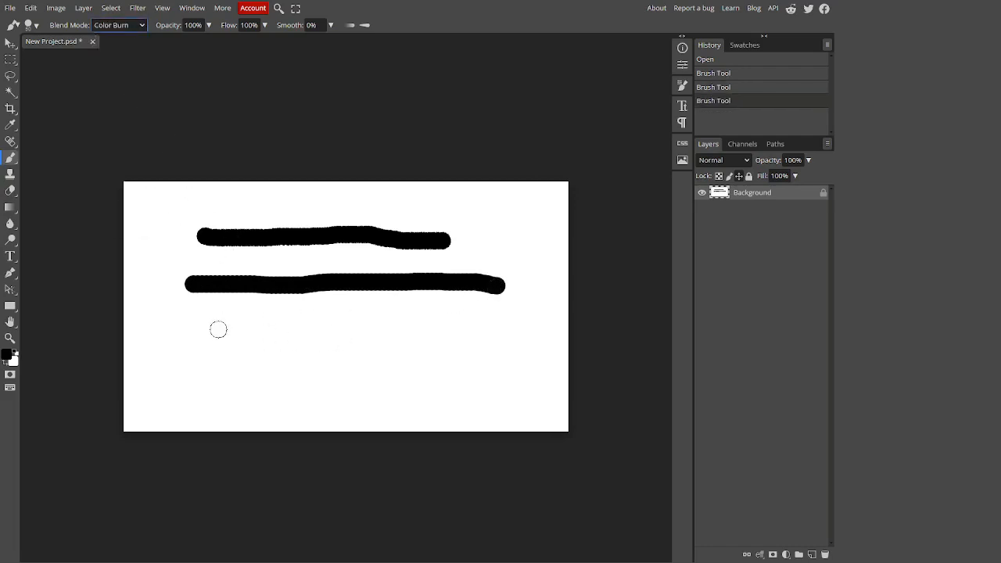
click(517, 327)
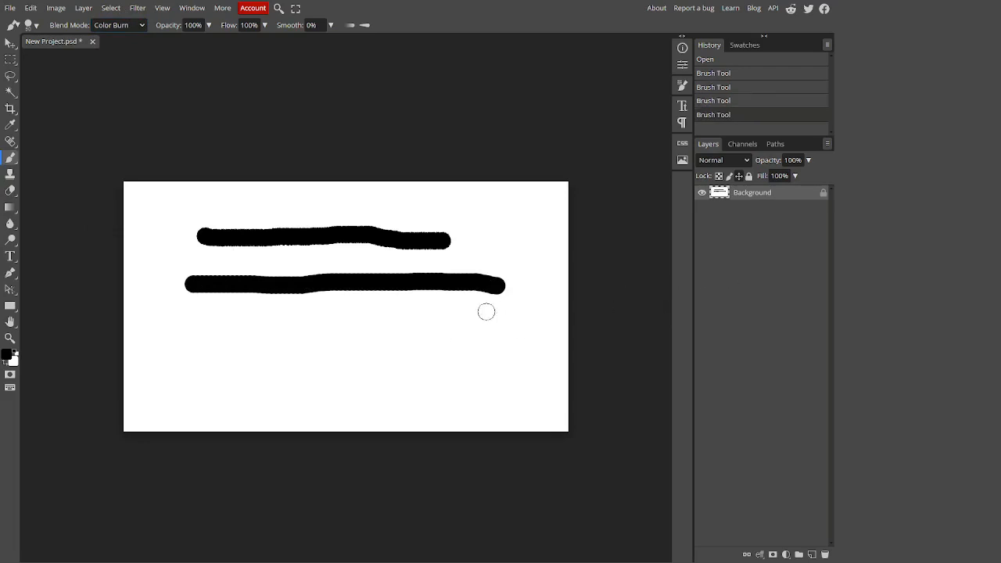
key(ctrl+z)
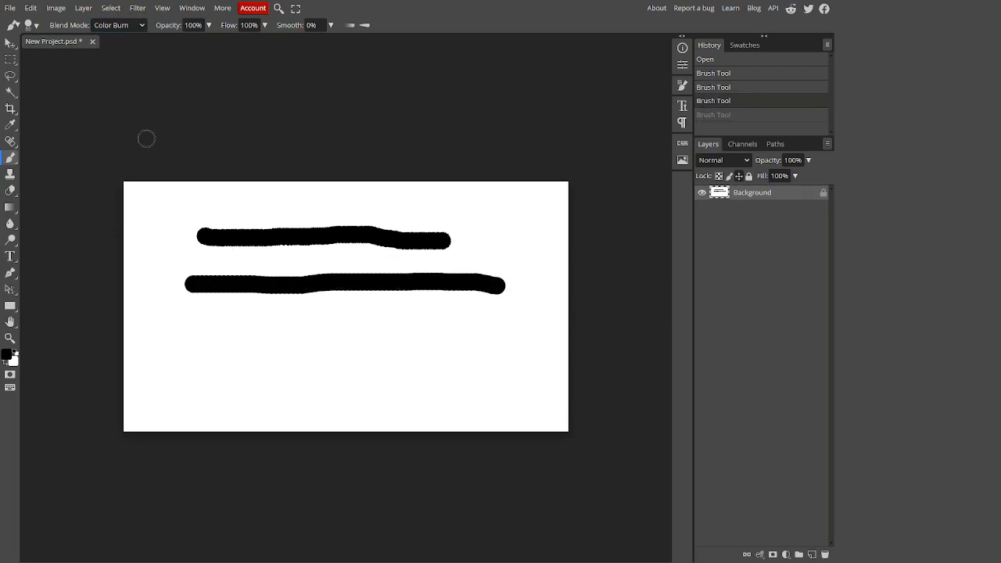
- Browse the brush blend modes, choose Darker Color, and paint a third horizontal stroke below the two existing ones
click(141, 27)
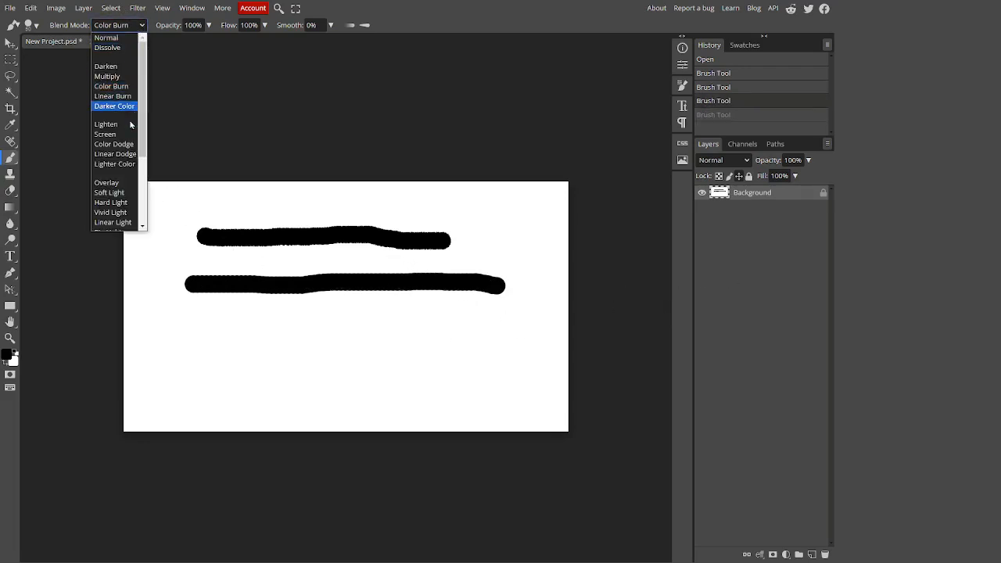
scroll(123, 188, down, 3)
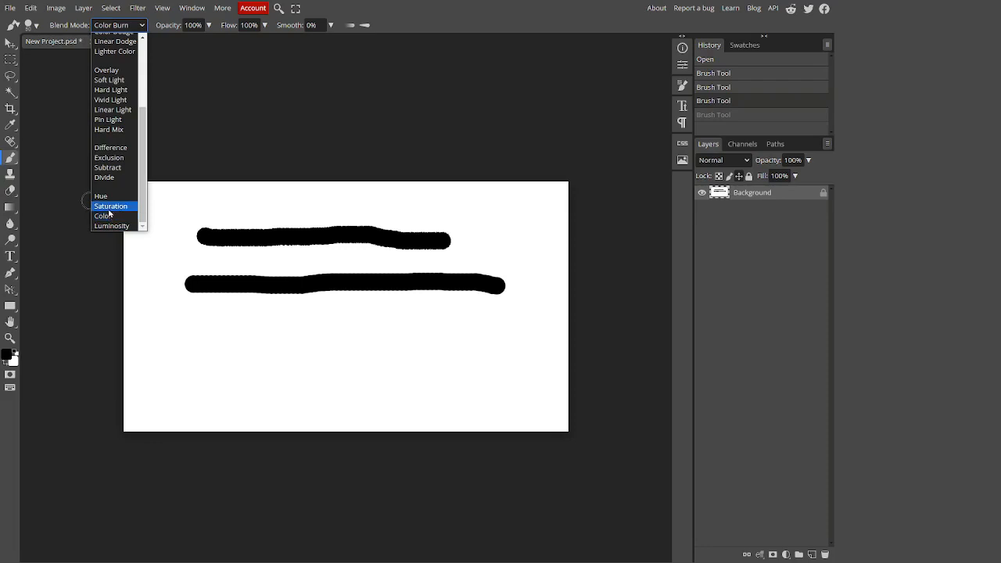
scroll(109, 213, up, 5)
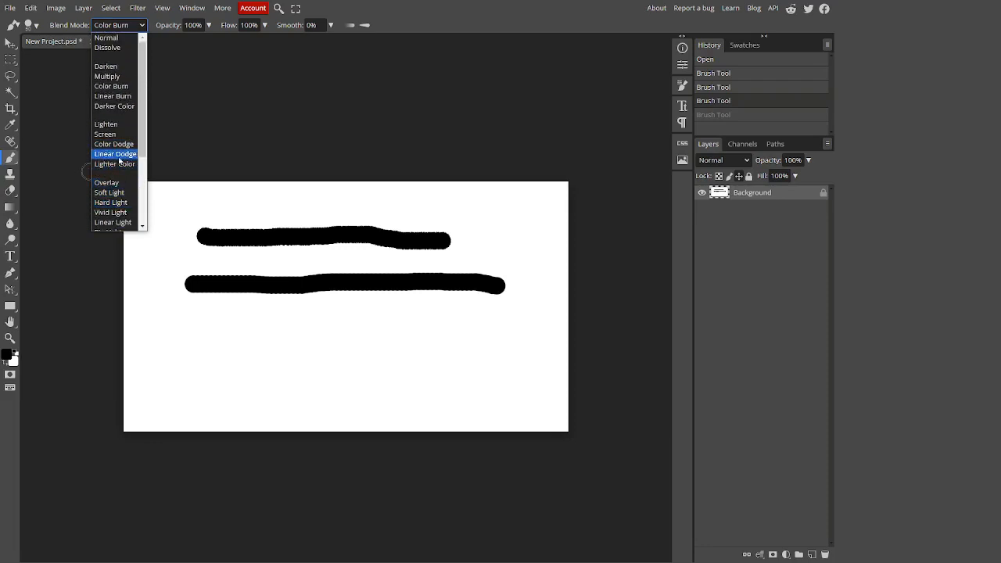
click(115, 105)
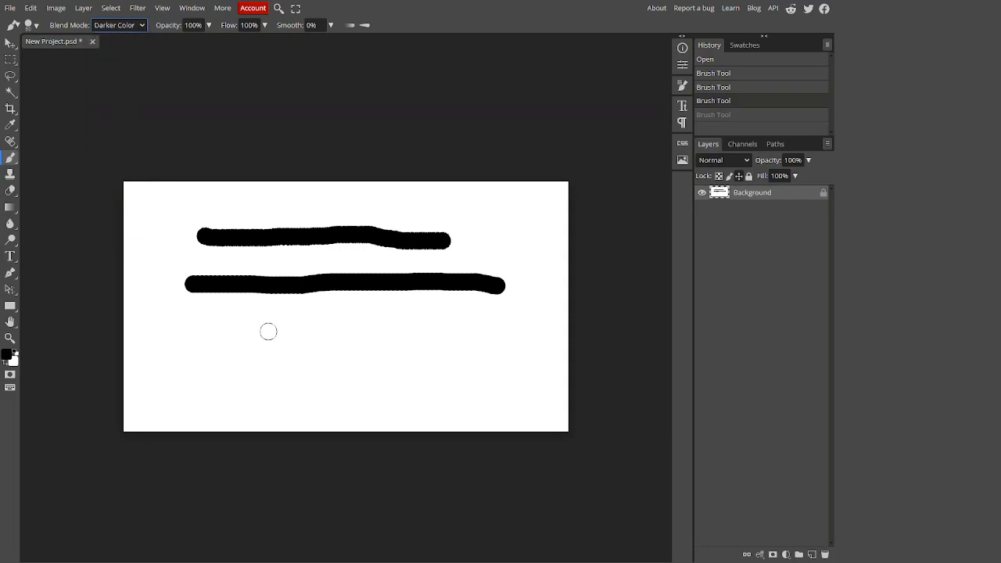
drag(209, 345, 479, 342)
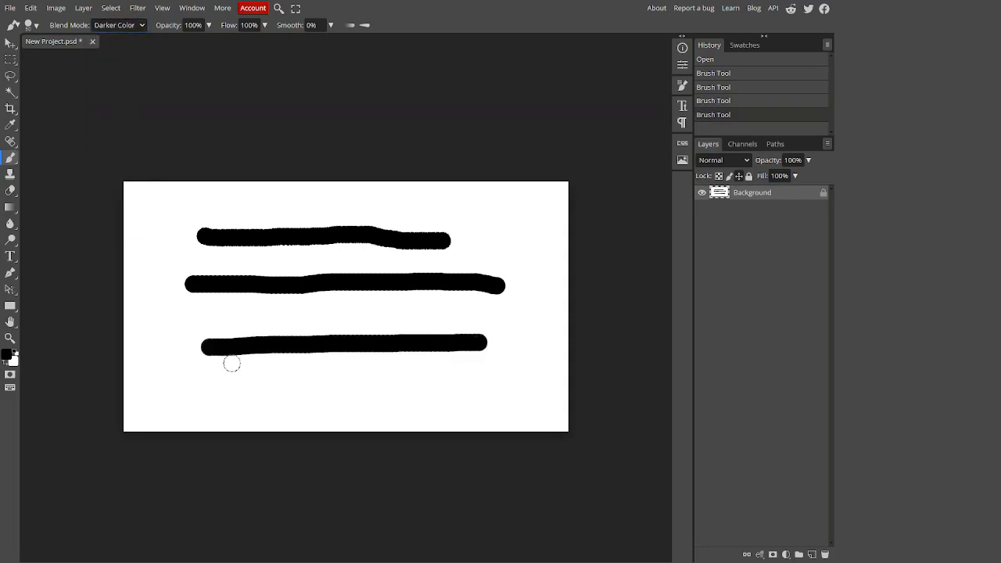
- Set the brush blend mode to Linear Burn and paint a fourth horizontal stroke near the canvas's lower edge
click(128, 26)
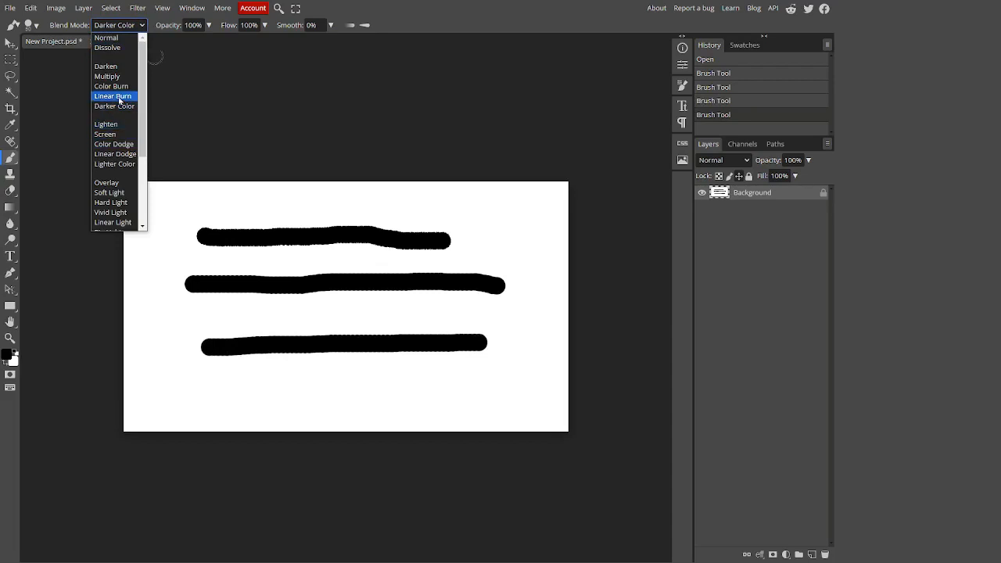
click(120, 97)
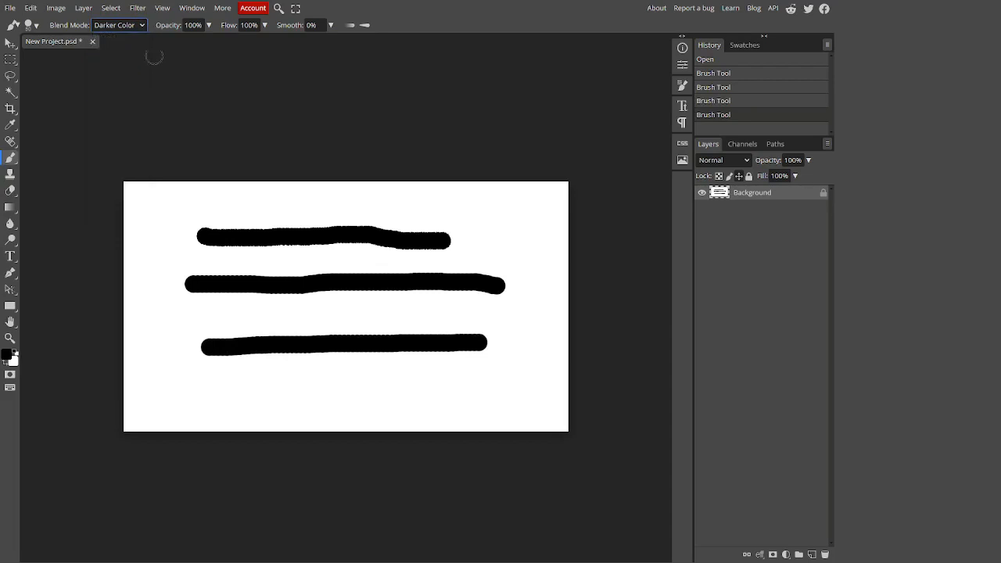
drag(209, 404, 518, 404)
- Try the brush in Soft Light and Lighter Color modes above the existing strokes, and restore the document's Open history state
click(131, 30)
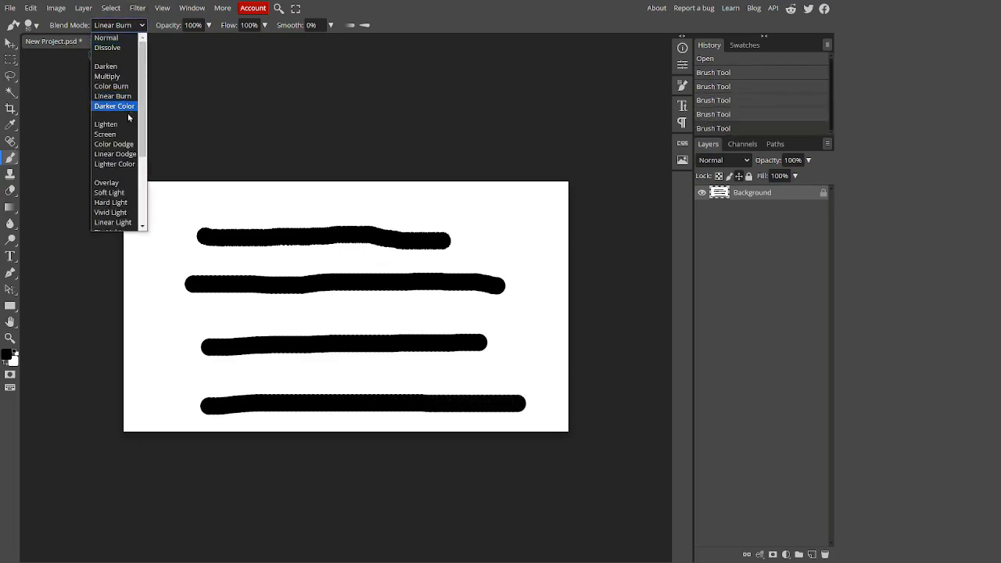
click(119, 193)
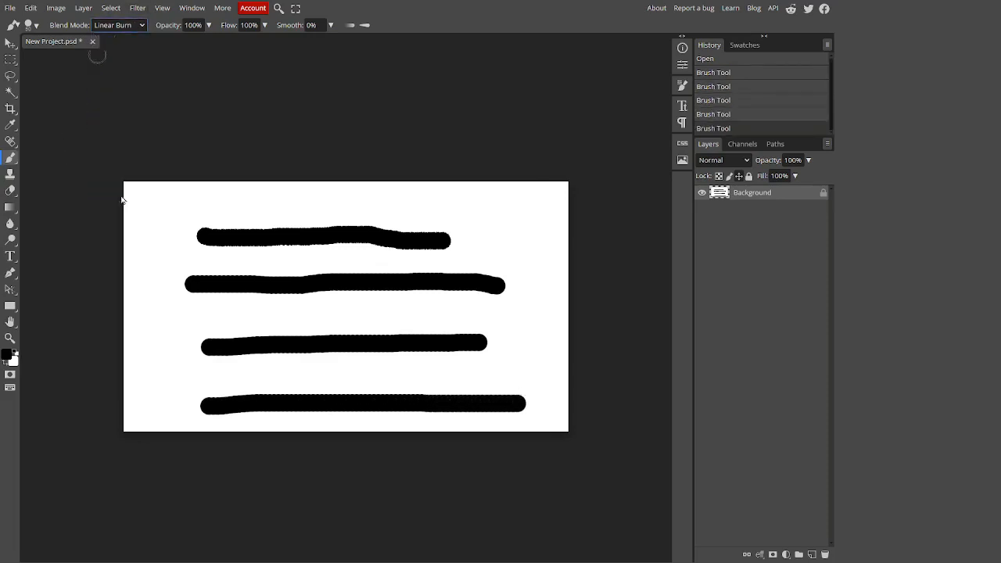
click(386, 208)
click(117, 26)
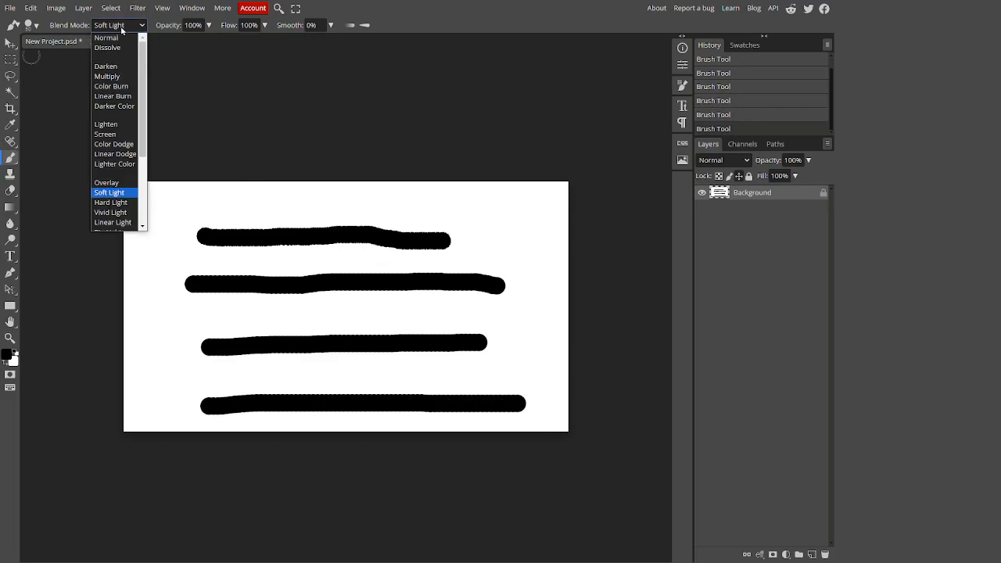
click(118, 165)
click(445, 198)
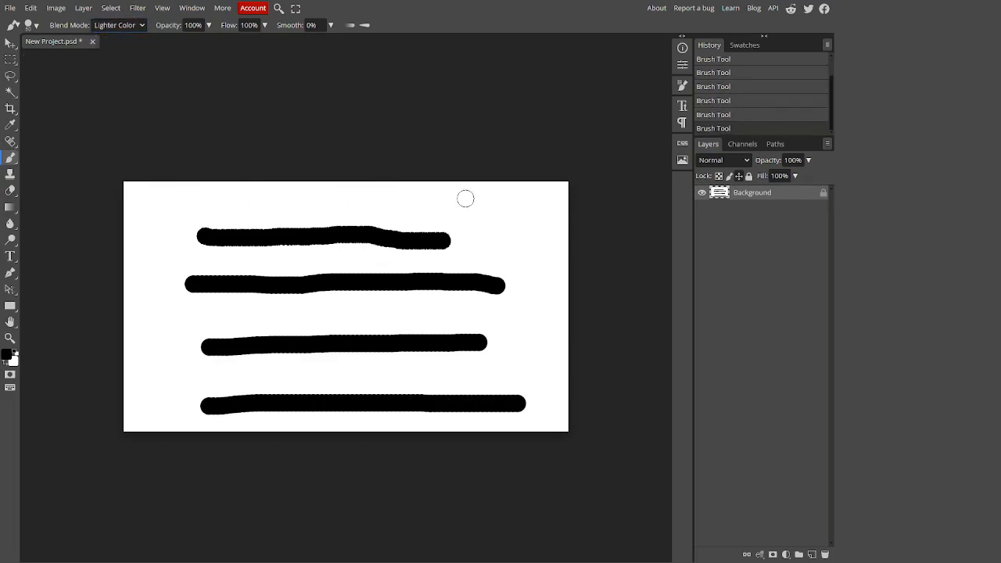
scroll(757, 107, up, 2)
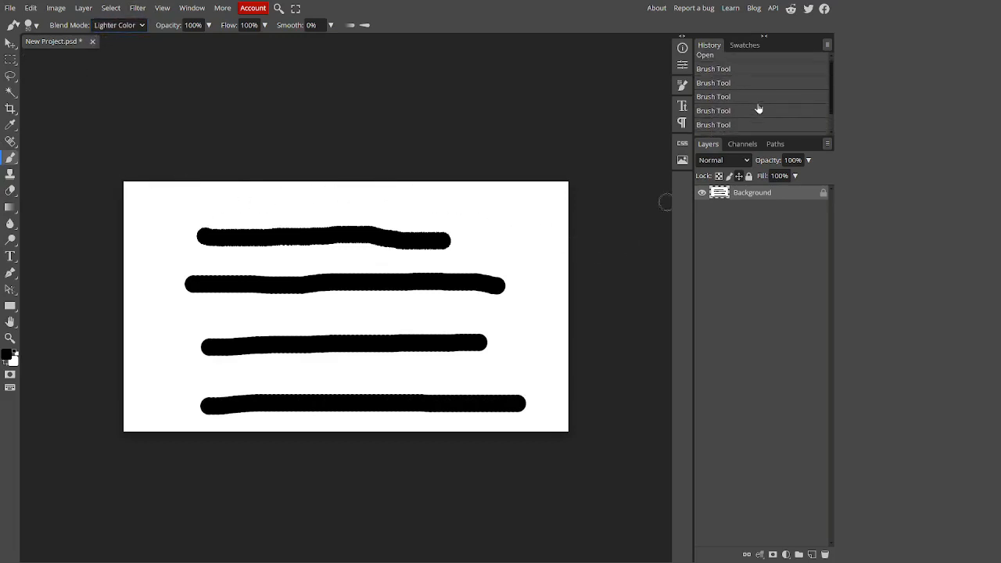
click(739, 61)
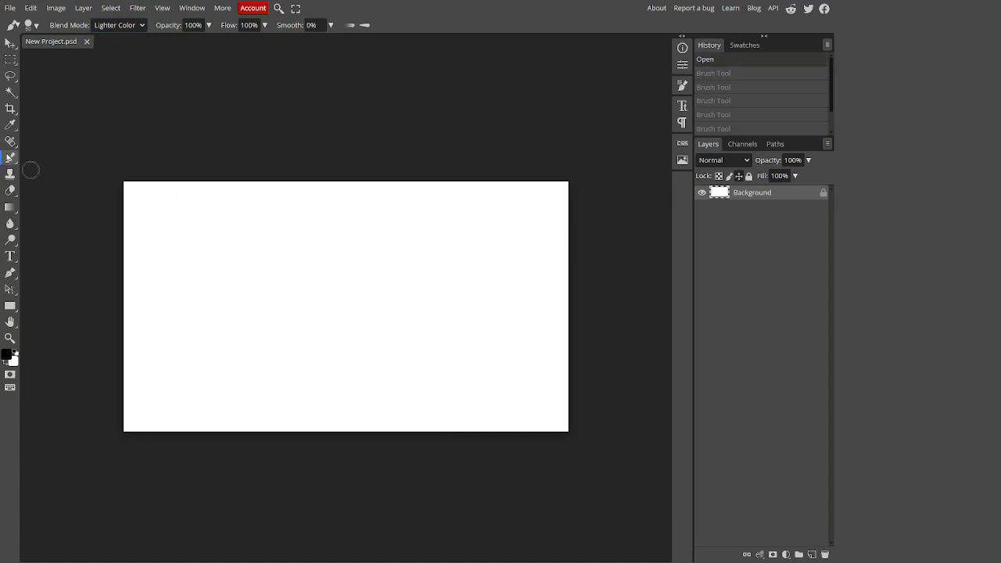
- Choose the Brush tool from its tool group and try a horizontal stroke in Lighter Color mode on the blank canvas
right_click(9, 157)
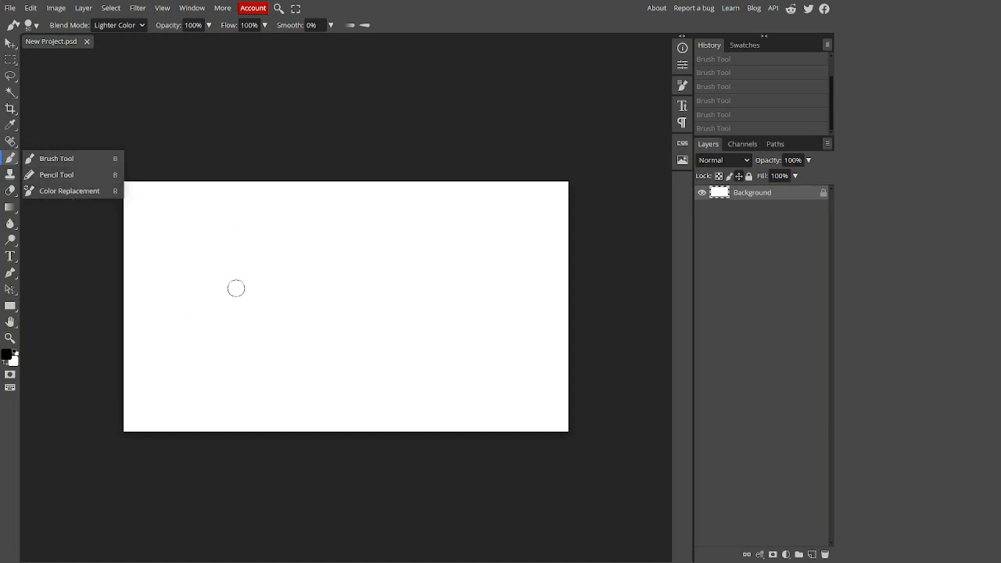
click(81, 161)
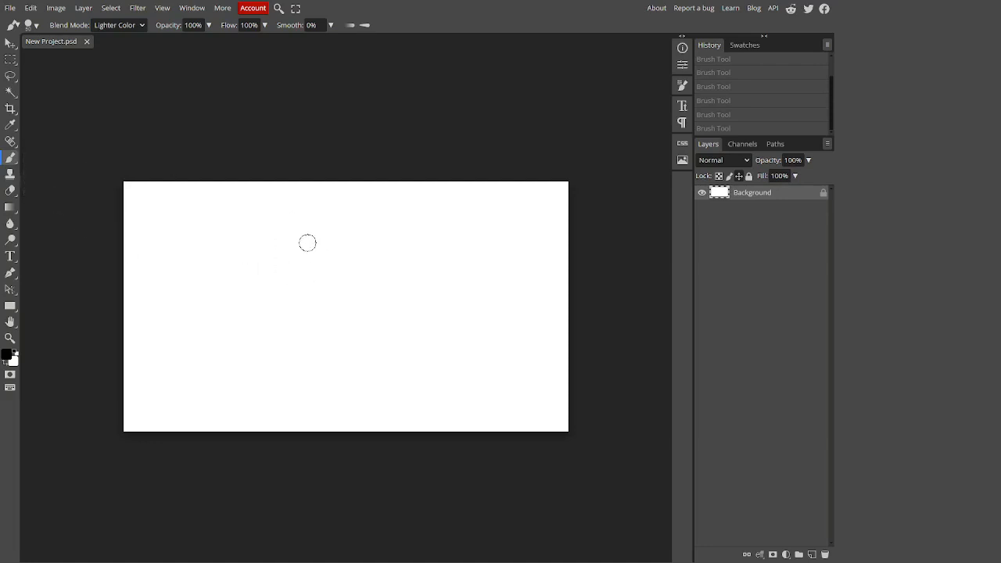
drag(307, 244, 511, 240)
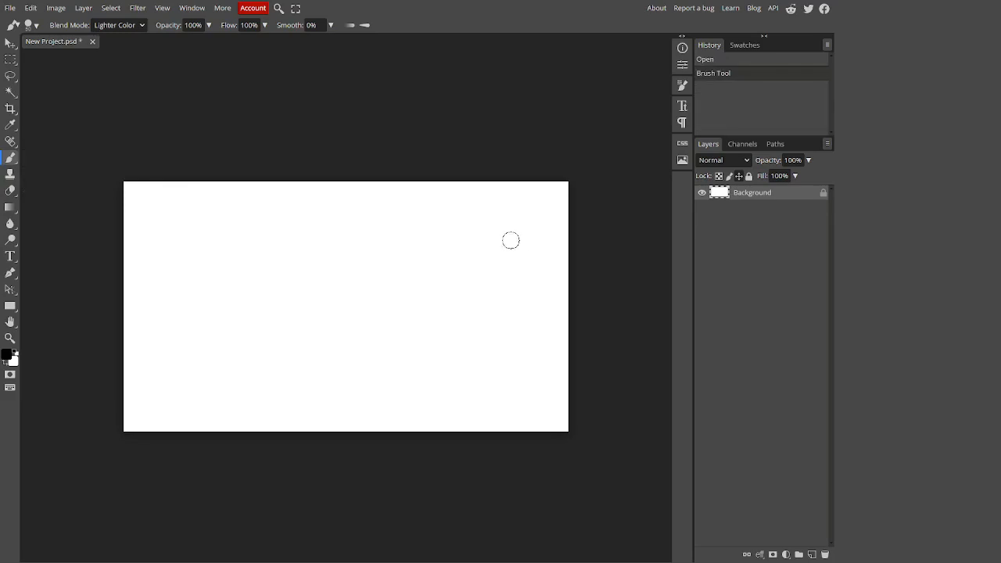
- Set the brush blend mode to Normal and paint a thick horizontal stroke across the canvas above its centre
click(130, 27)
click(126, 39)
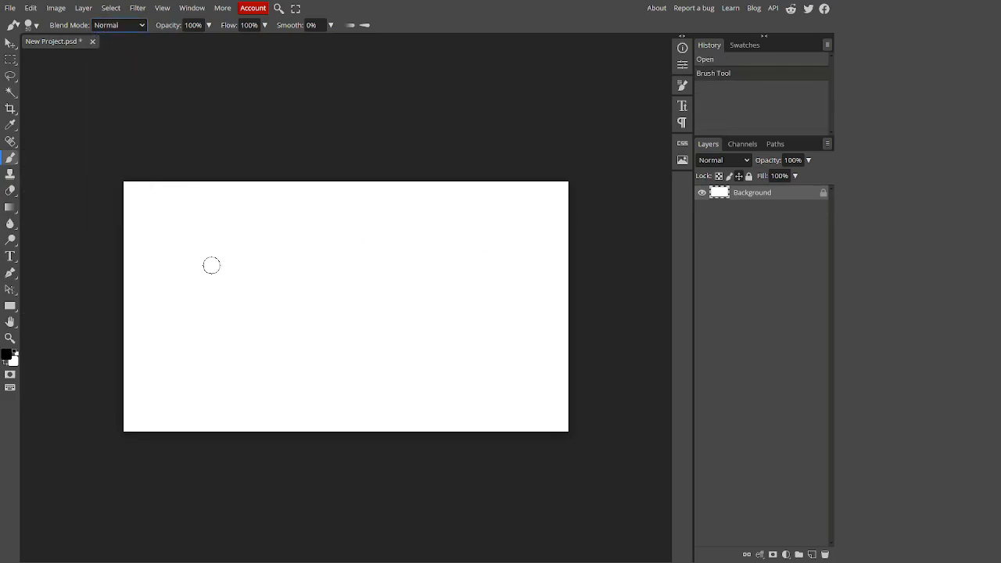
drag(211, 266, 511, 266)
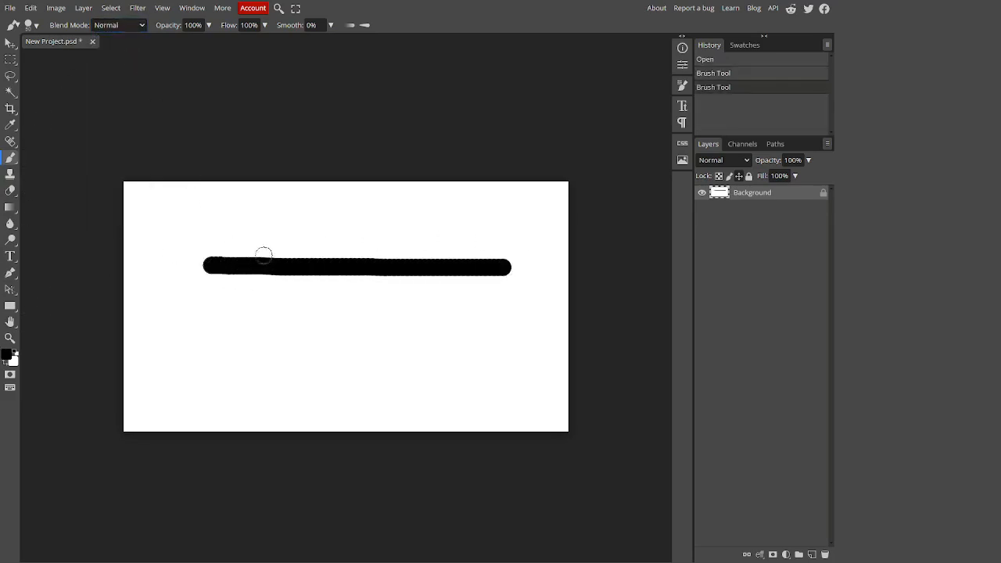
- Draw a thin horizontal line with the Pencil tool below the brush stroke, and undo both the line and the stroke
right_click(4, 158)
click(68, 176)
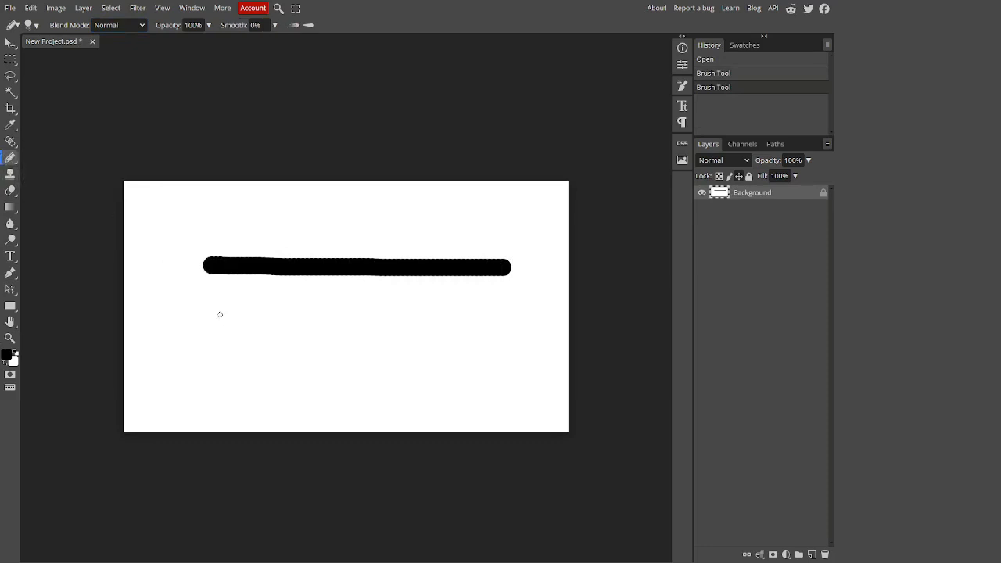
drag(207, 313, 507, 303)
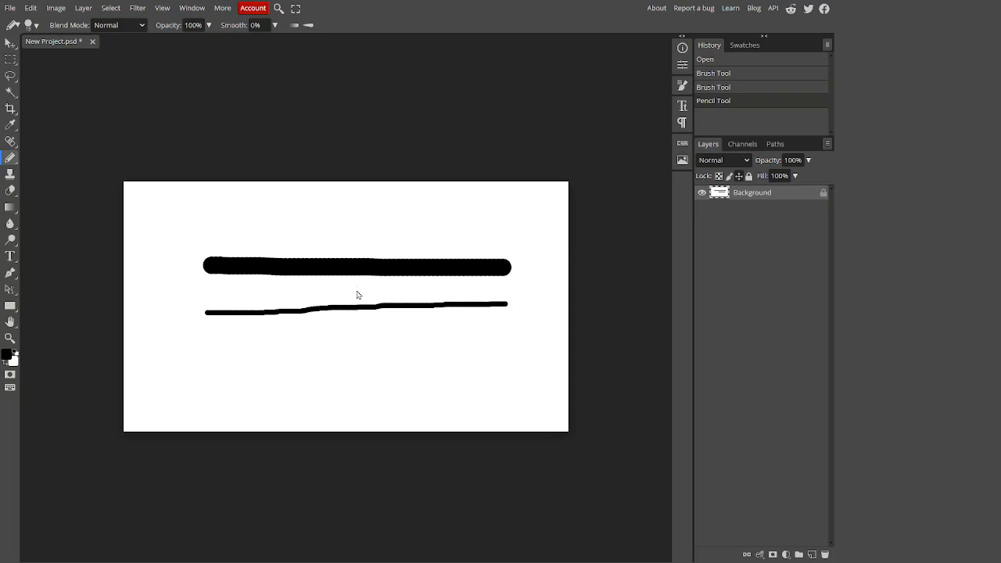
key(ctrl+z)
key(ctrl+z)
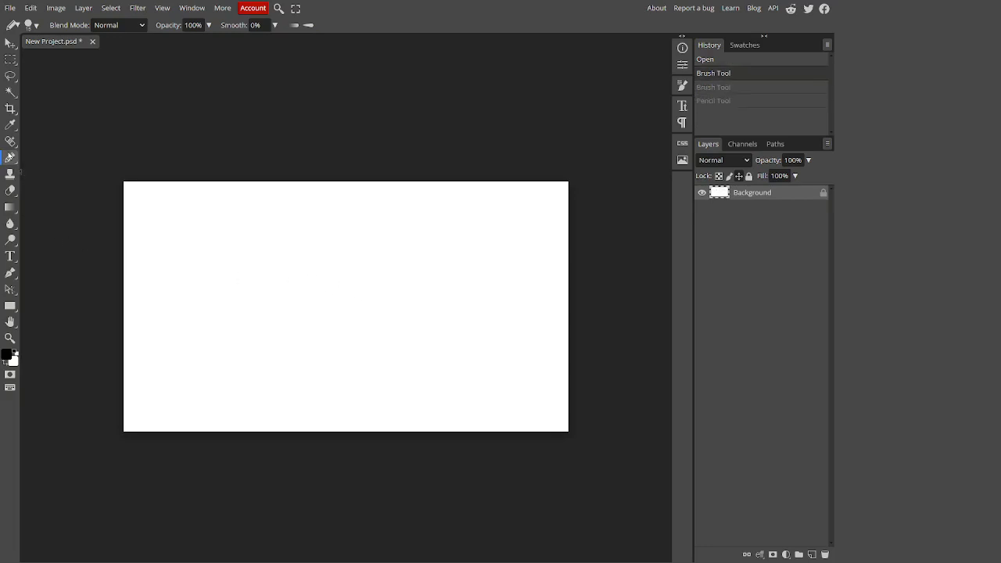
- Switch to the Color Replacement tool and paint a curved stroke on the blank canvas
right_click(11, 157)
click(43, 191)
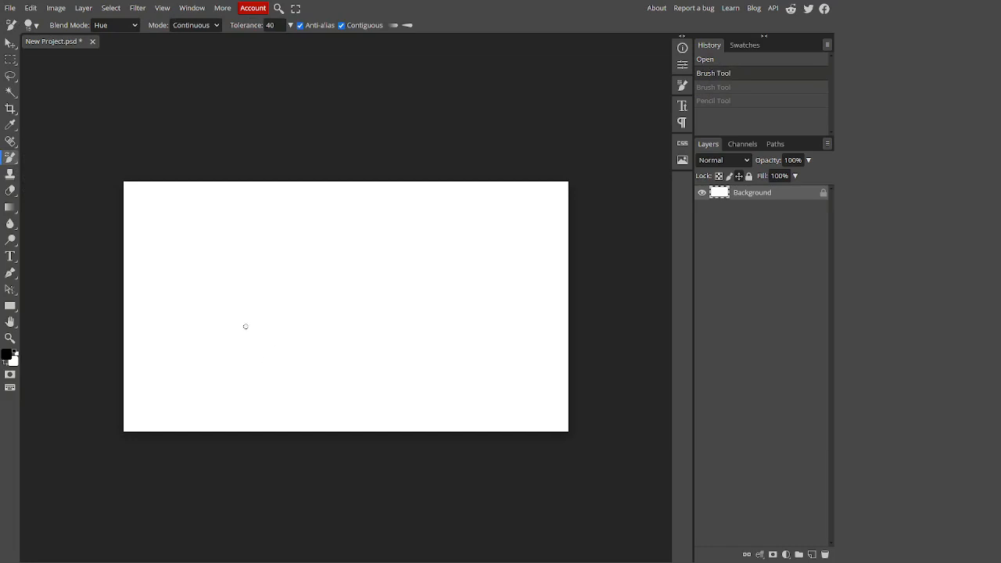
click(186, 293)
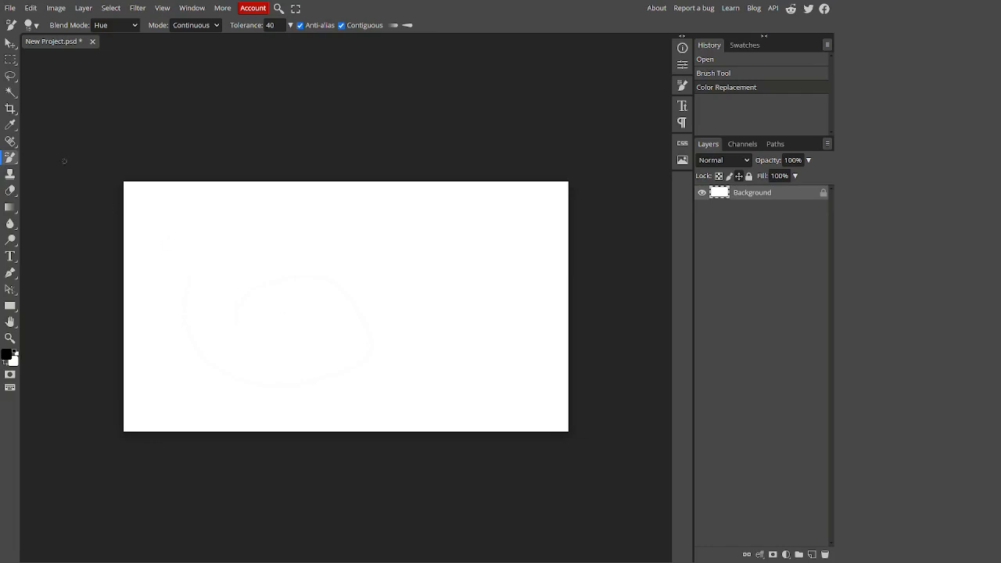
- Switch back to the Brush tool and undo the color replacement stroke and the brush stroke before it
right_click(5, 160)
click(65, 164)
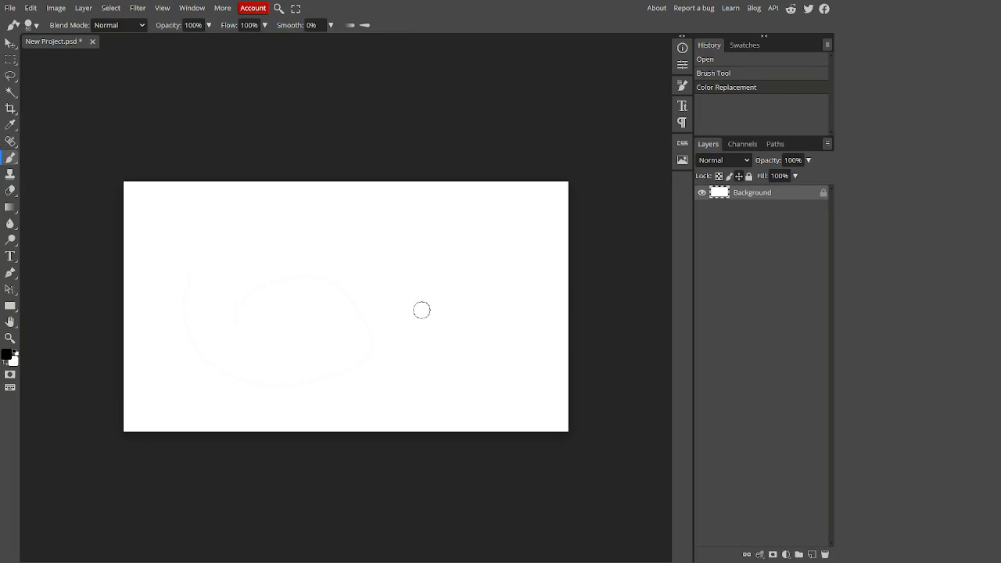
key(ctrl+z)
key(ctrl+z)
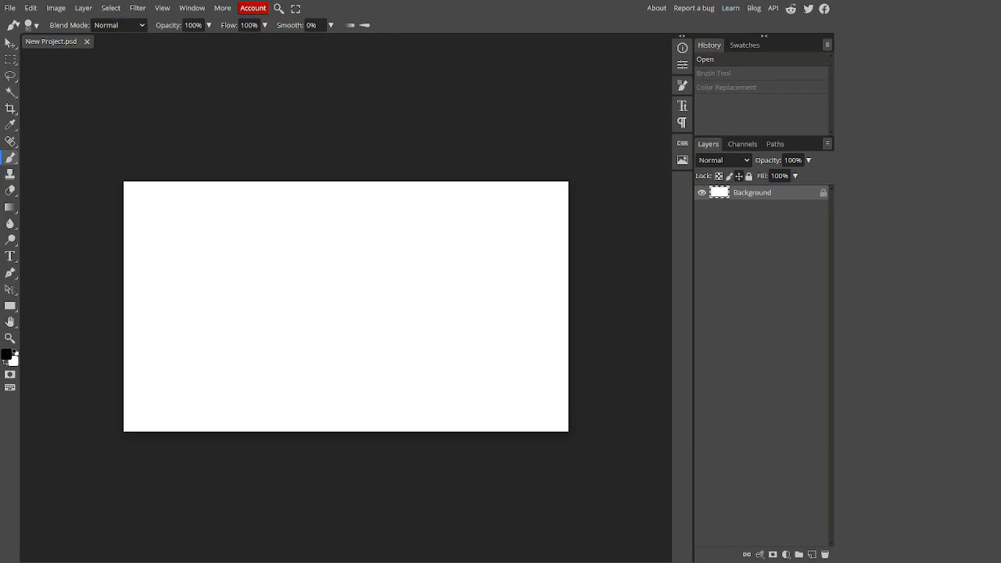
- Sample the canvas's white as the foreground color, and set the foreground color back to black (000000)
drag(295, 294, 295, 316)
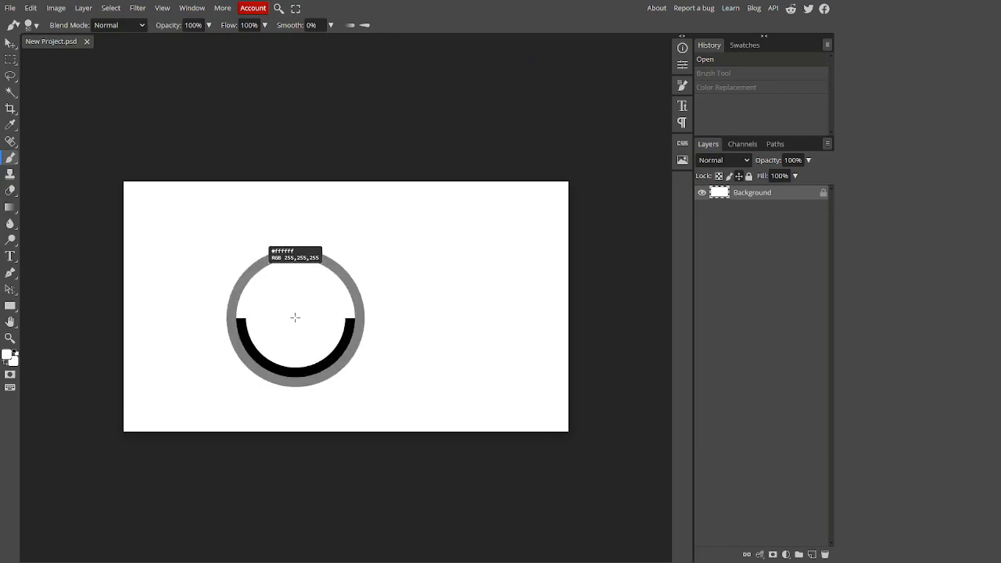
drag(295, 317, 322, 318)
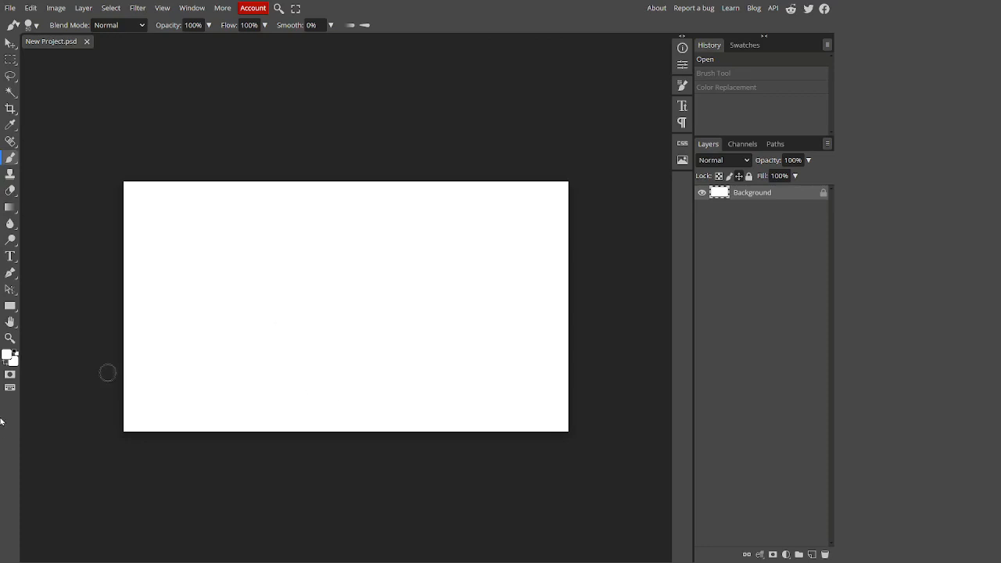
click(8, 354)
drag(152, 197, 48, 266)
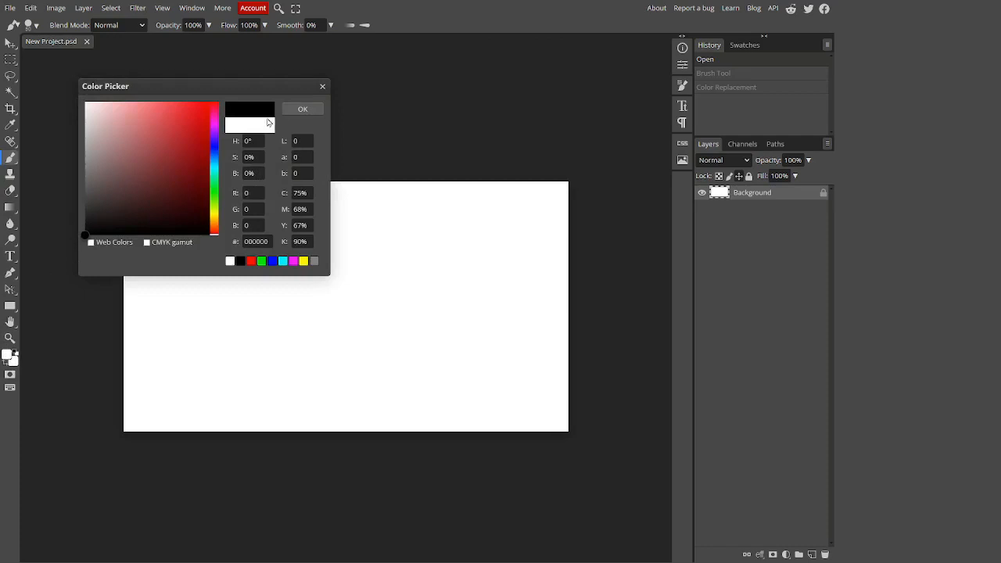
click(303, 109)
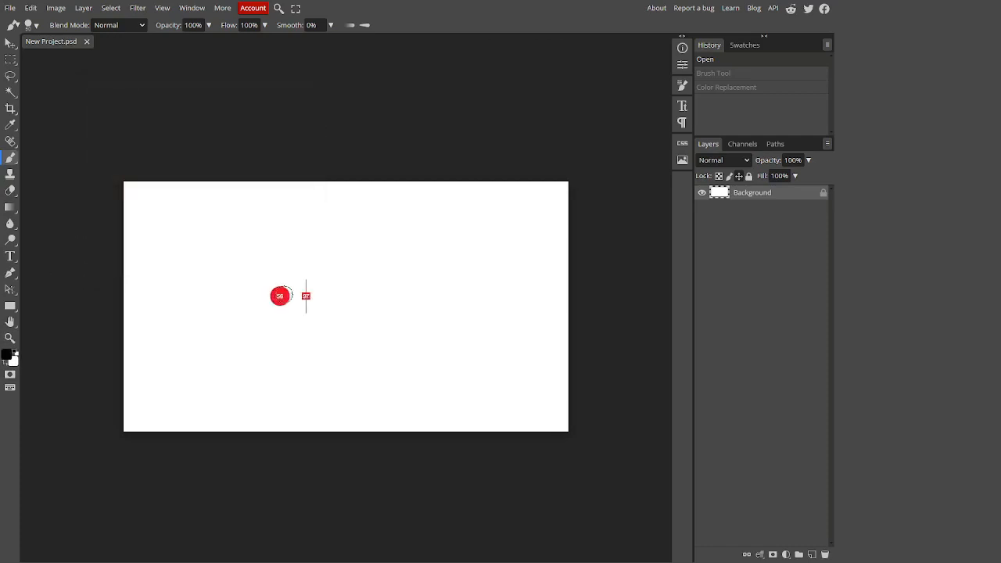
- Set the brush size to 38 px and hardness to 43%, and paint a soft-edged stroke across the upper canvas
mouse_move(305, 295)
mouse_down()
mouse_move(464, 286)
mouse_move(328, 320)
mouse_move(797, 235)
mouse_move(269, 356)
mouse_up()
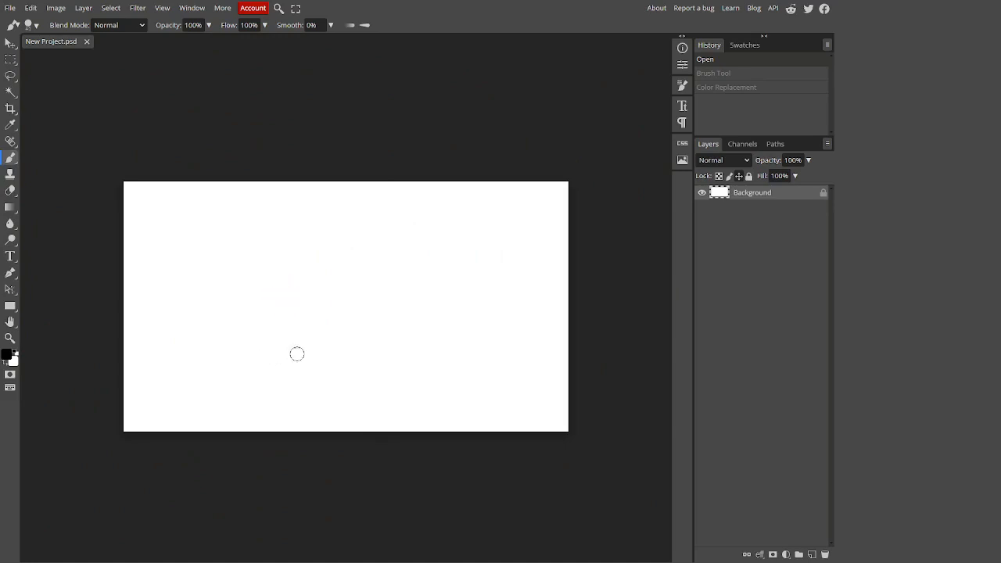
mouse_move(380, 356)
mouse_down()
mouse_move(376, 299)
mouse_move(375, 409)
mouse_move(380, 328)
mouse_move(396, 467)
mouse_up()
click(31, 25)
mouse_move(165, 93)
mouse_down()
mouse_move(147, 84)
mouse_move(119, 92)
mouse_up()
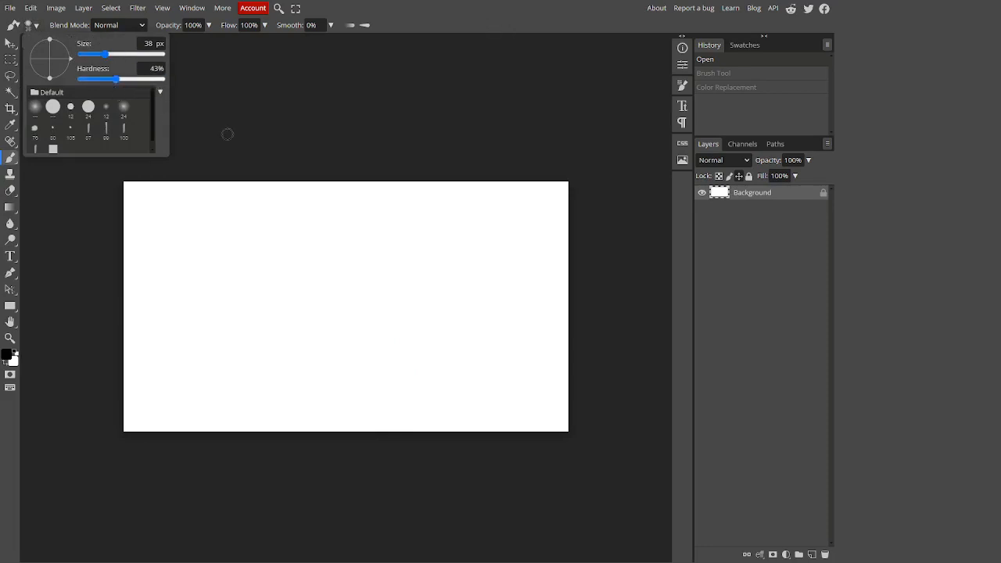
drag(213, 262, 430, 245)
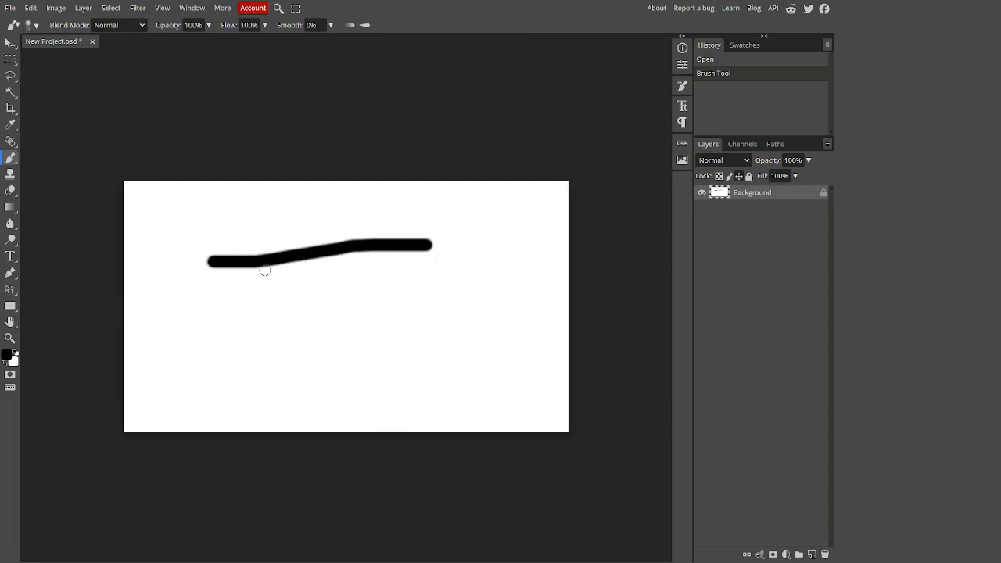
- Set the brush size to 1 px and scribble a thin line below the soft-edged stroke
click(34, 26)
drag(106, 55, 84, 87)
mouse_move(201, 319)
mouse_down()
mouse_move(413, 308)
mouse_move(315, 332)
mouse_move(219, 336)
mouse_move(259, 302)
mouse_up()
- Set the brush size to 10 px and scribble a thicker line below the thin scribble
click(34, 26)
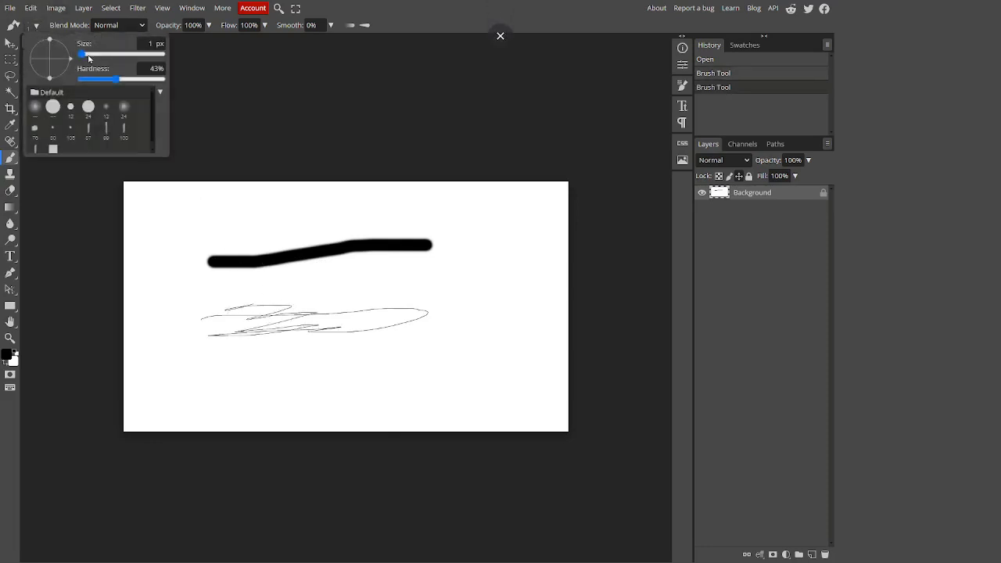
drag(81, 54, 95, 54)
mouse_move(254, 369)
mouse_down()
mouse_move(328, 364)
mouse_move(357, 377)
mouse_move(282, 405)
mouse_up()
- Set the brush size to 304 px and paint a large soft stroke over the existing scribbles
click(35, 26)
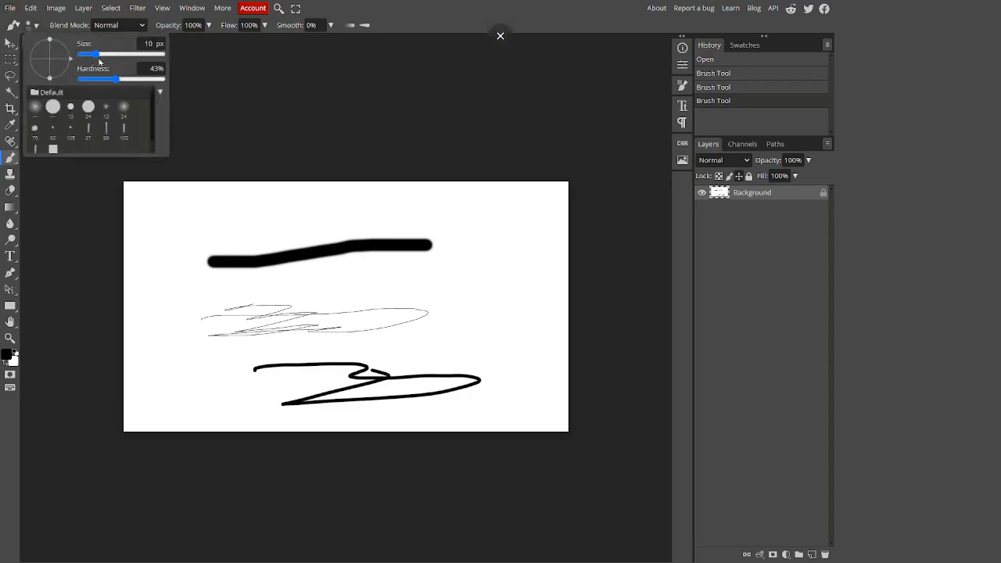
drag(94, 53, 136, 53)
mouse_move(170, 307)
mouse_down()
mouse_move(376, 290)
mouse_move(457, 353)
mouse_move(376, 336)
mouse_move(257, 331)
mouse_move(224, 352)
mouse_up()
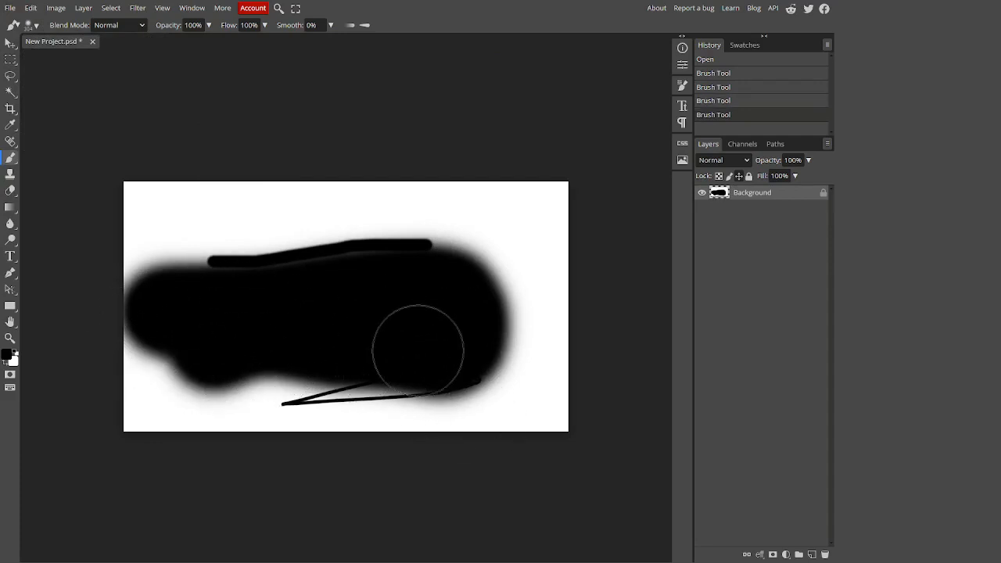
- Undo all four brush strokes to clear the canvas
key(ctrl+z)
key(ctrl+z)
key(ctrl+z)
key(ctrl+z)
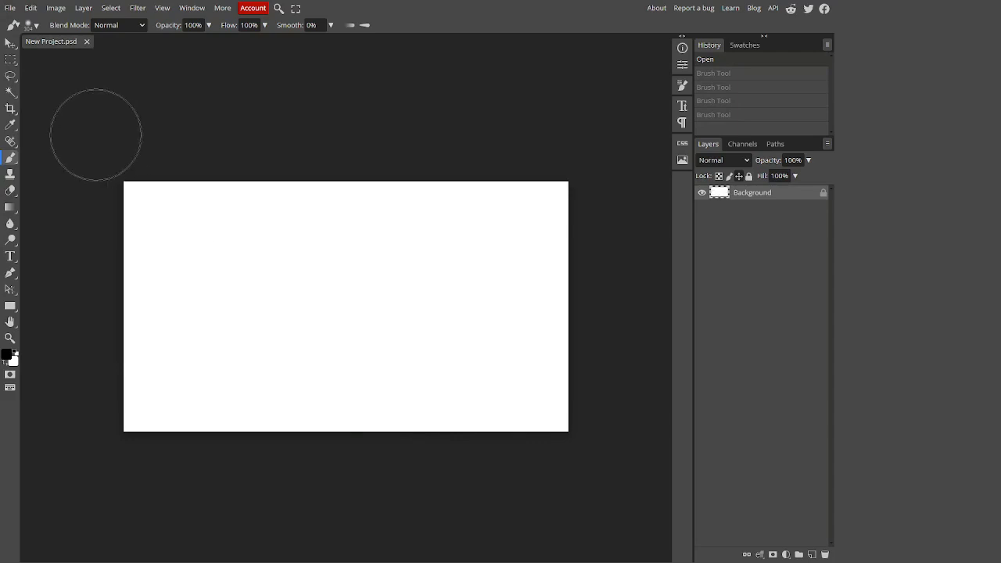
- Raise the brush hardness to its maximum, try a large hard-edged stroke, and undo it
click(31, 25)
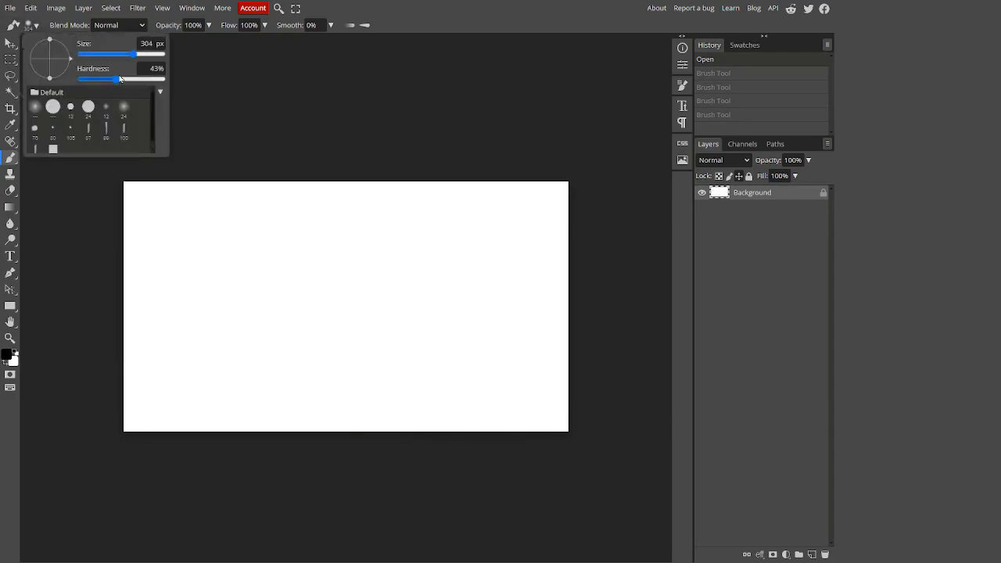
drag(116, 79, 166, 79)
mouse_move(258, 275)
mouse_down()
mouse_move(426, 288)
mouse_move(475, 326)
mouse_move(390, 362)
mouse_move(201, 358)
mouse_up()
key(ctrl+z)
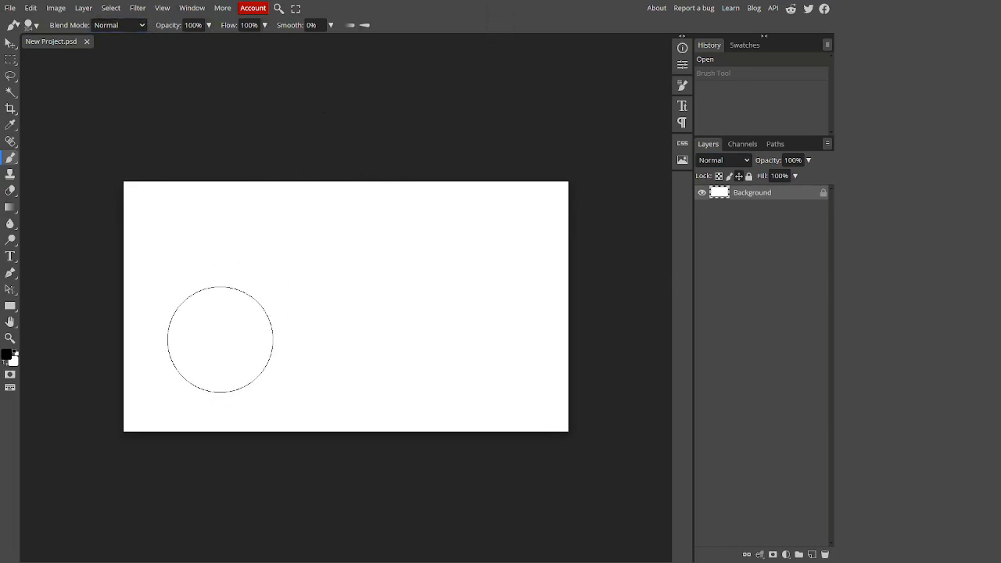
- Show the tools grouped with the Brush tool
right_click(10, 158)
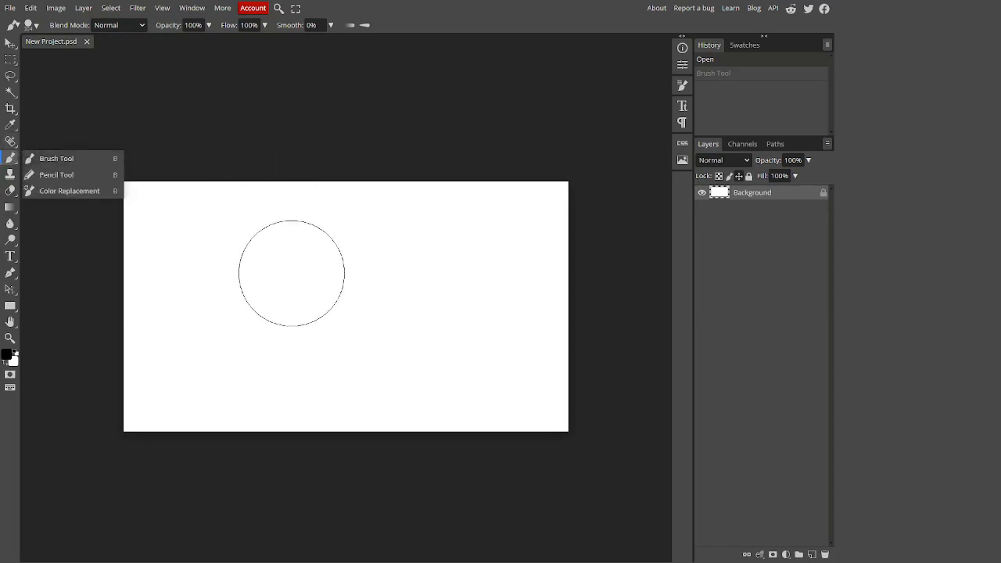